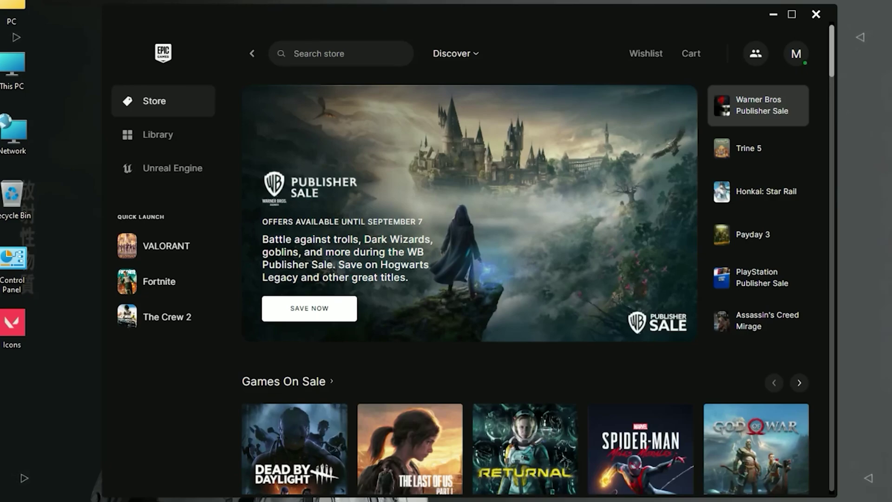
Turn off the free game and the news and special offer desktop notifications in the Epic Games Launcher settings.
click(796, 56)
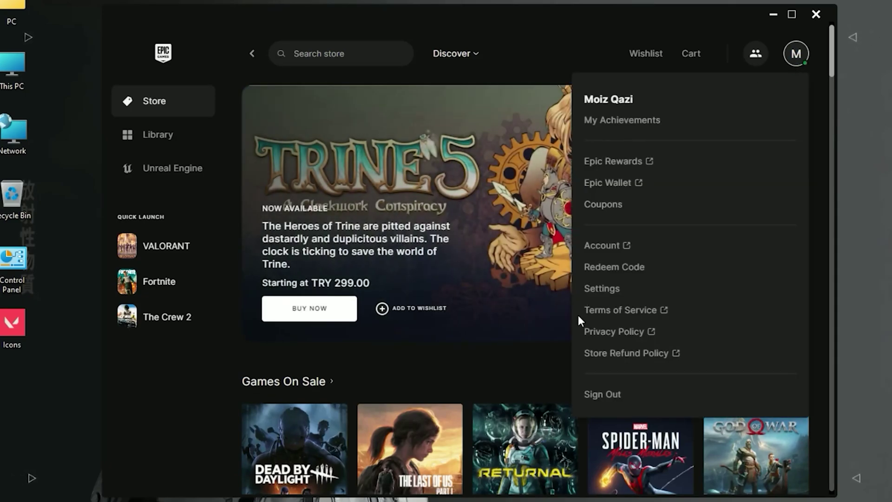
click(602, 289)
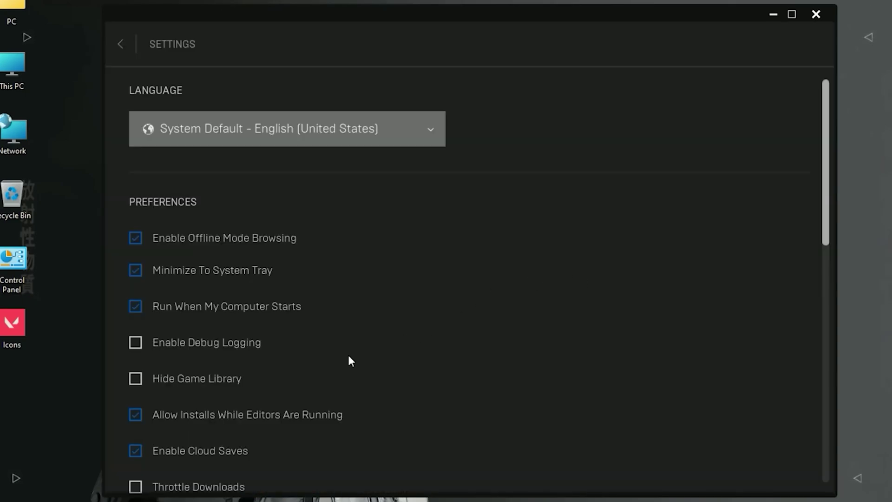
scroll(351, 362, down, 5)
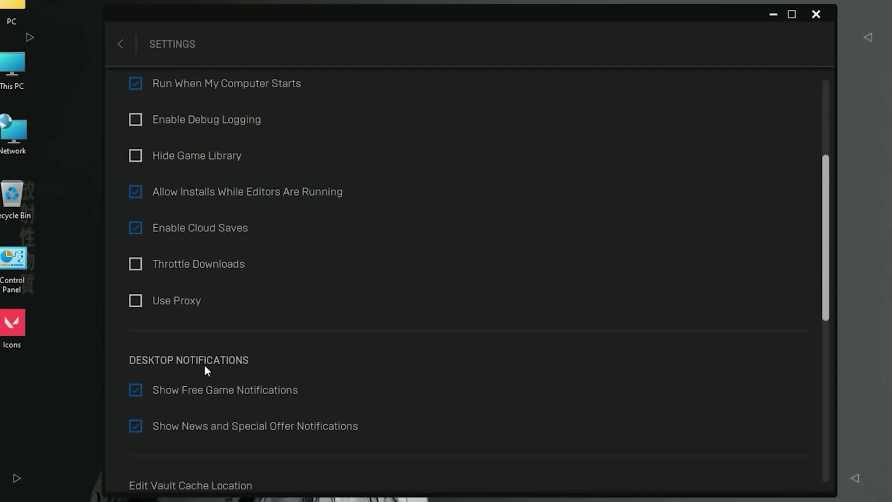
scroll(205, 401, down, 1)
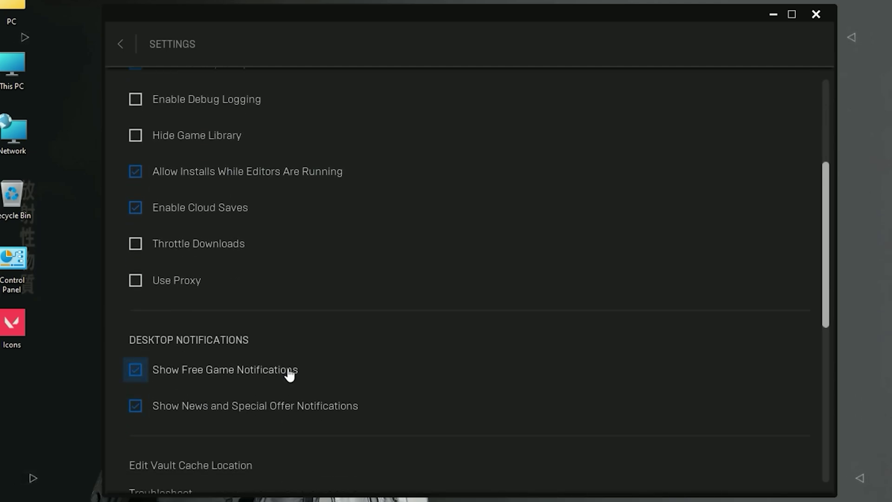
scroll(423, 355, down, 5)
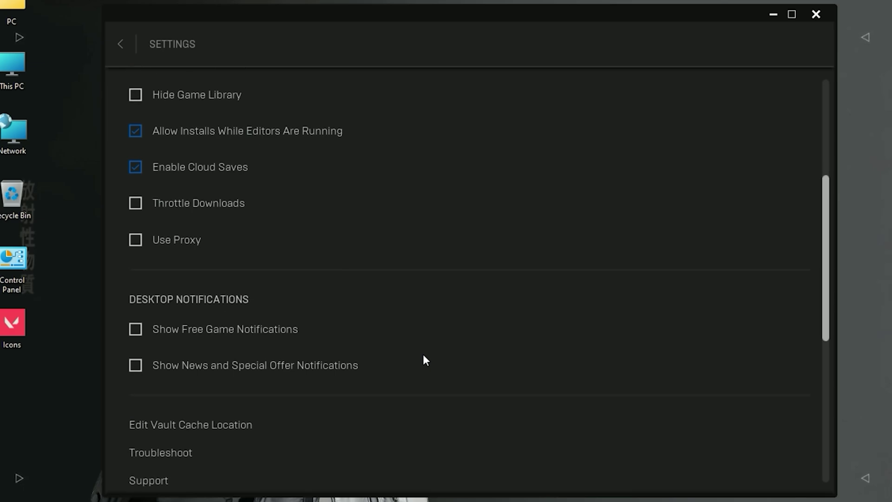
Enable additional command line arguments for Fortnite, paste the copied arguments, and minimize the launcher.
scroll(407, 345, down, 3)
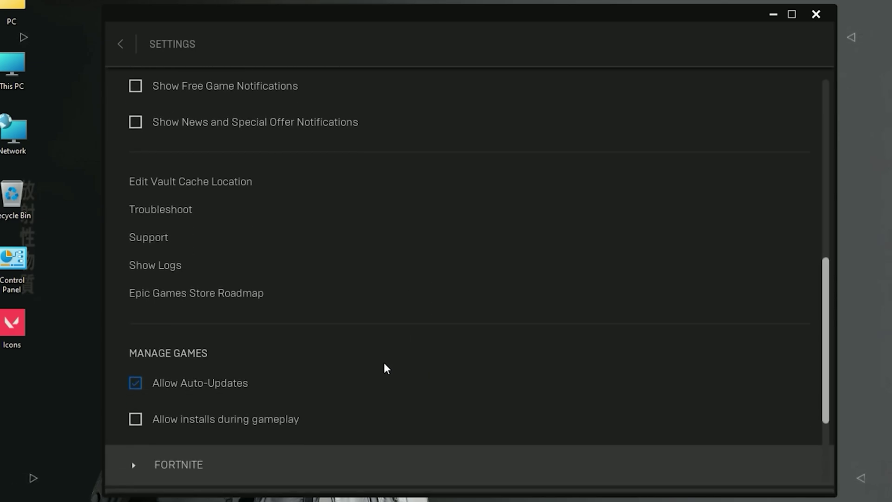
click(137, 410)
scroll(278, 399, down, 1)
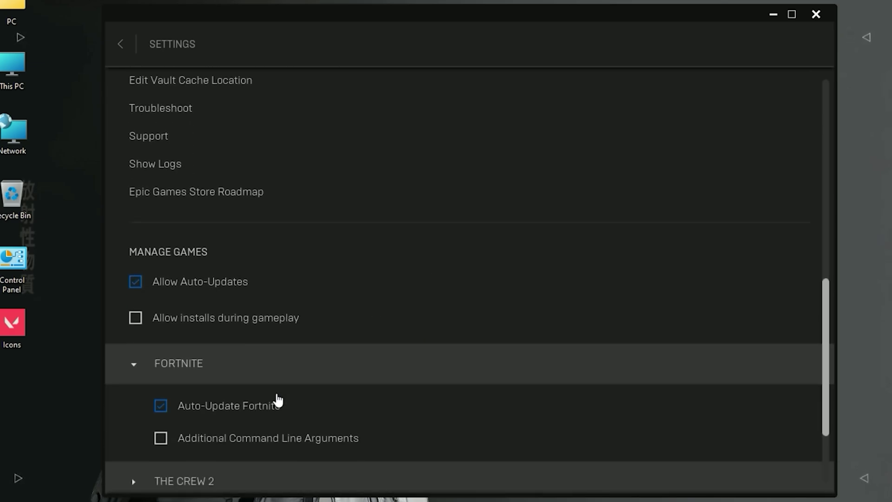
scroll(231, 441, down, 1)
click(161, 405)
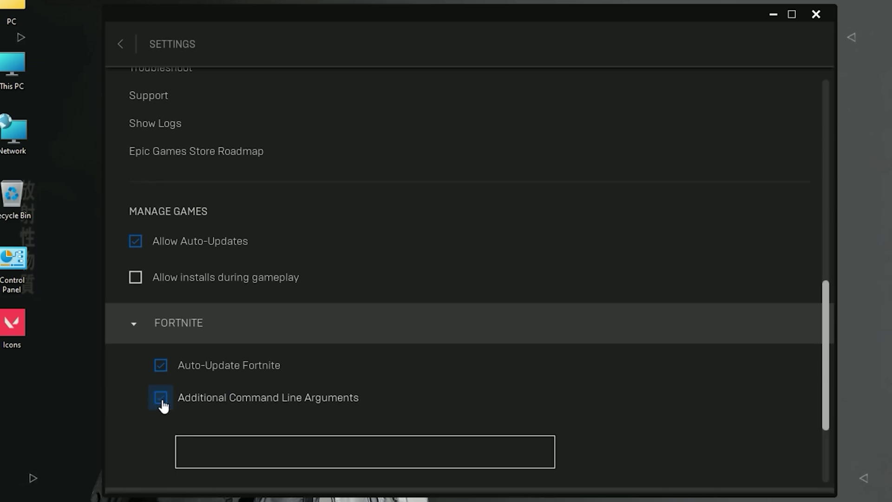
scroll(259, 377, down, 1)
right_click(237, 411)
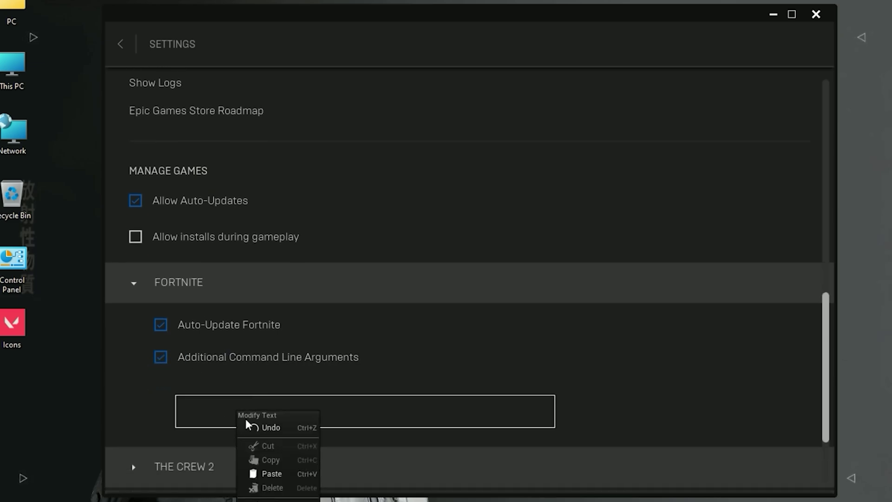
click(272, 474)
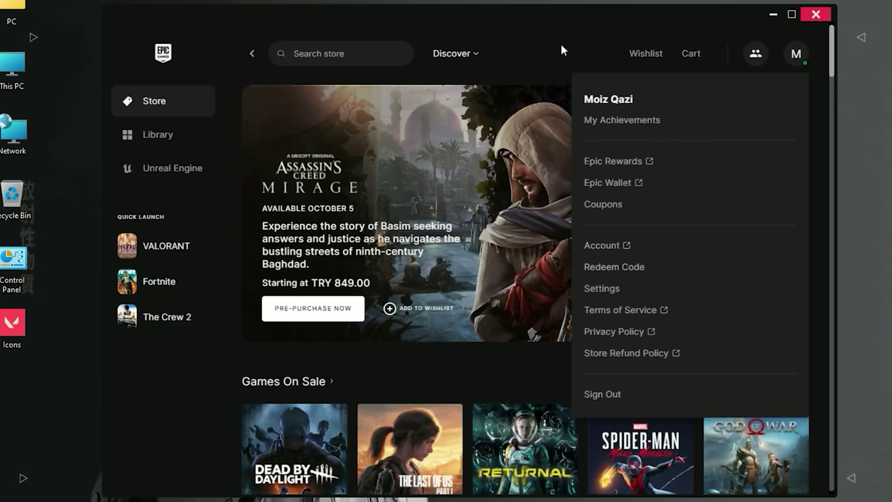
click(562, 49)
click(773, 14)
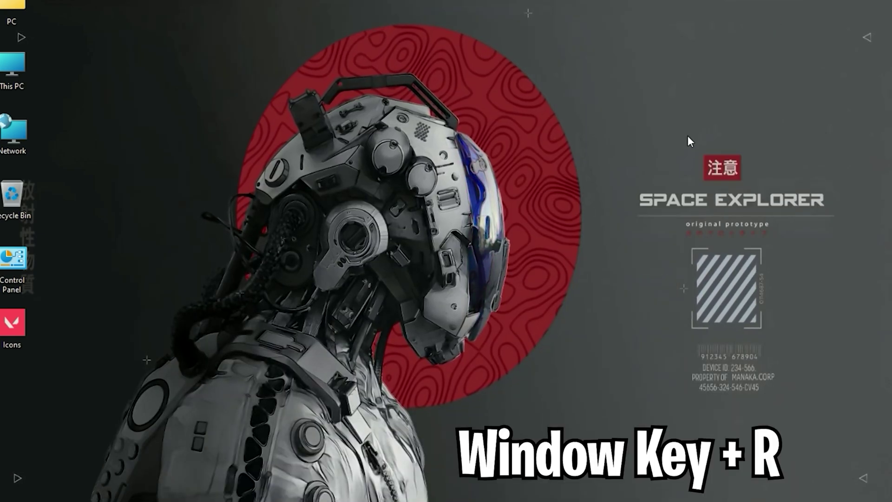
Open the local application data folder by running %localappdata%.
key(super+r)
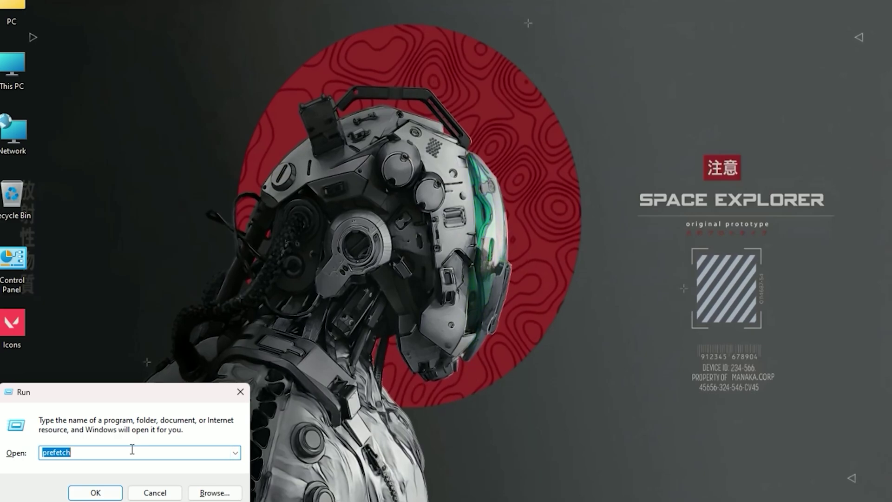
key(BackSpace)
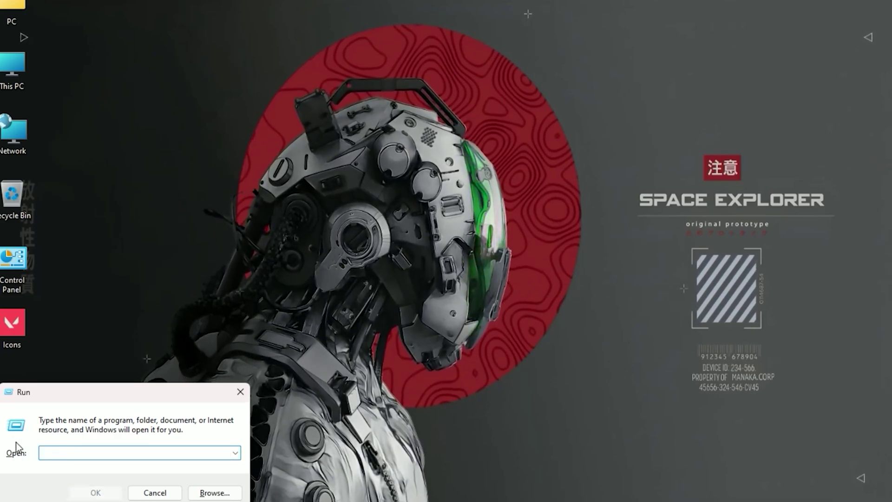
text(%local)
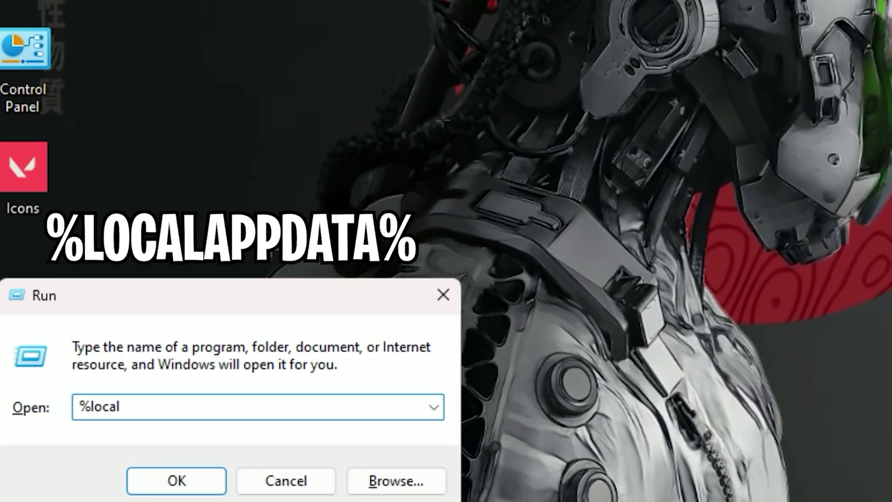
text(appda)
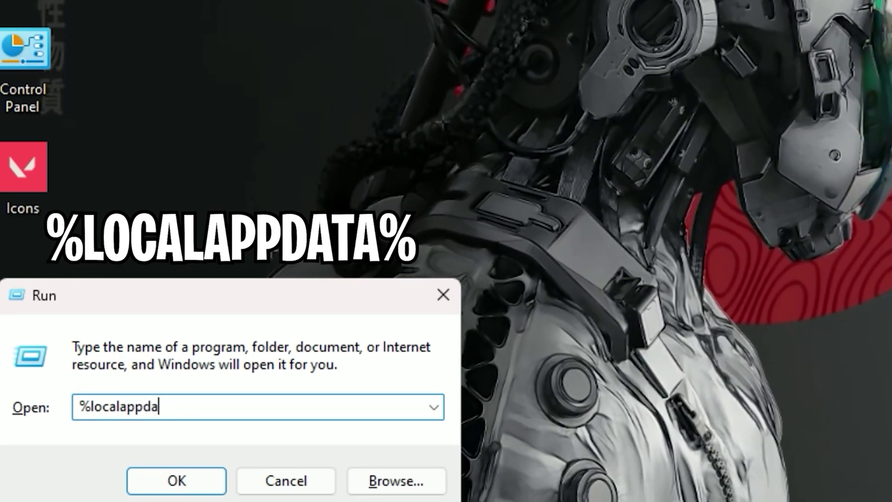
text(ta%)
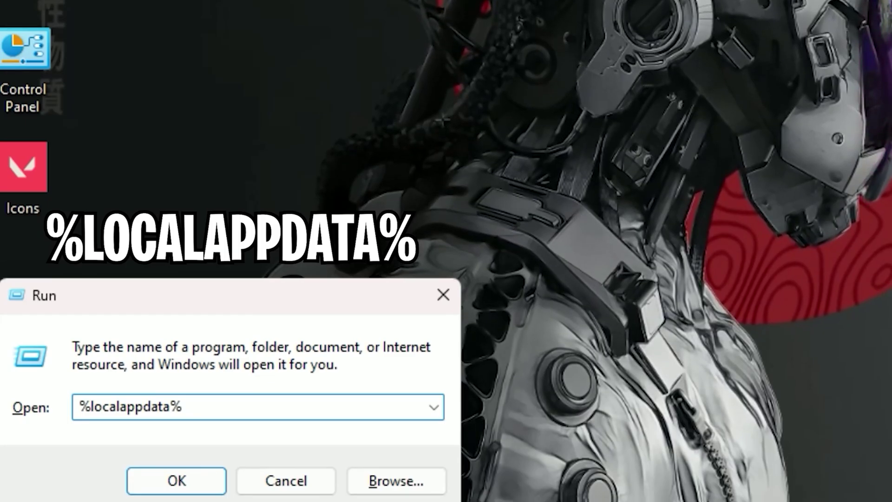
key(Return)
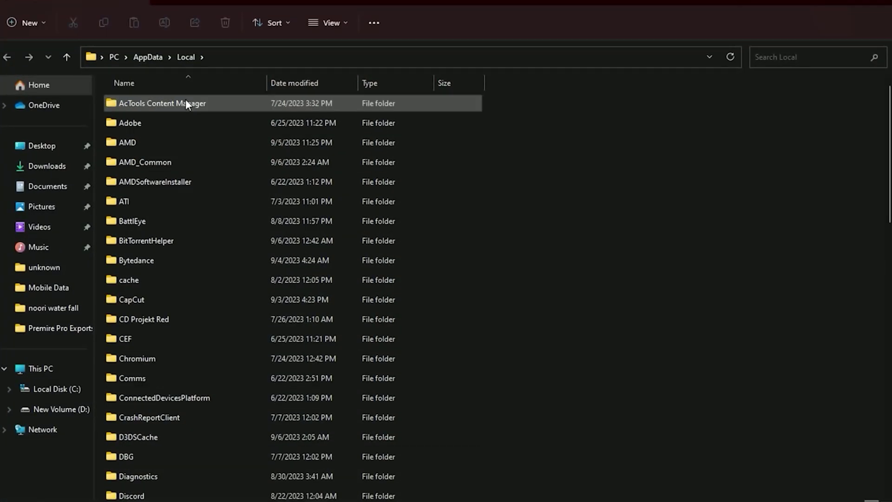
Open the Engine configuration file in the EpicGamesLauncher > Saved > Config > Windows folder.
scroll(154, 297, down, 2)
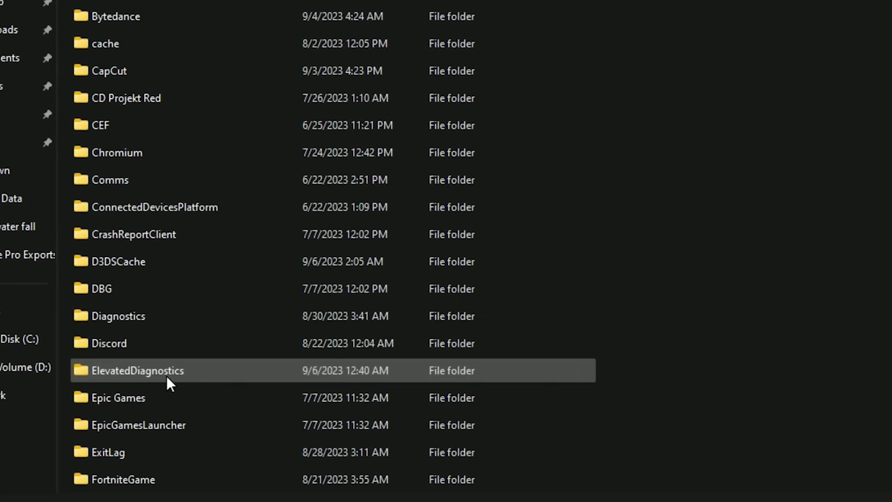
double_click(134, 406)
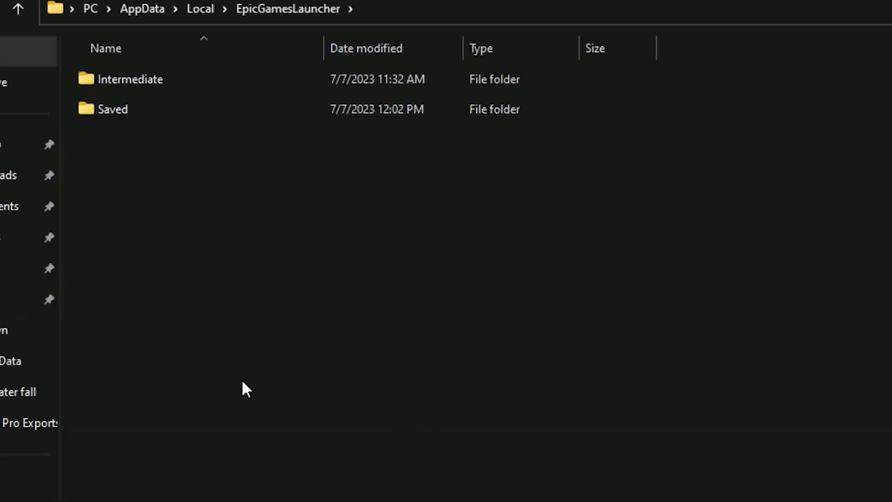
double_click(114, 112)
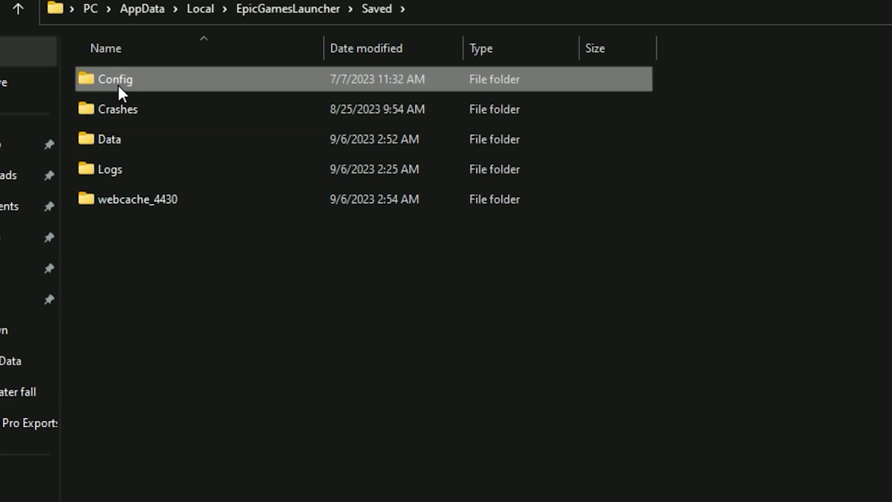
double_click(118, 83)
click(123, 116)
double_click(123, 116)
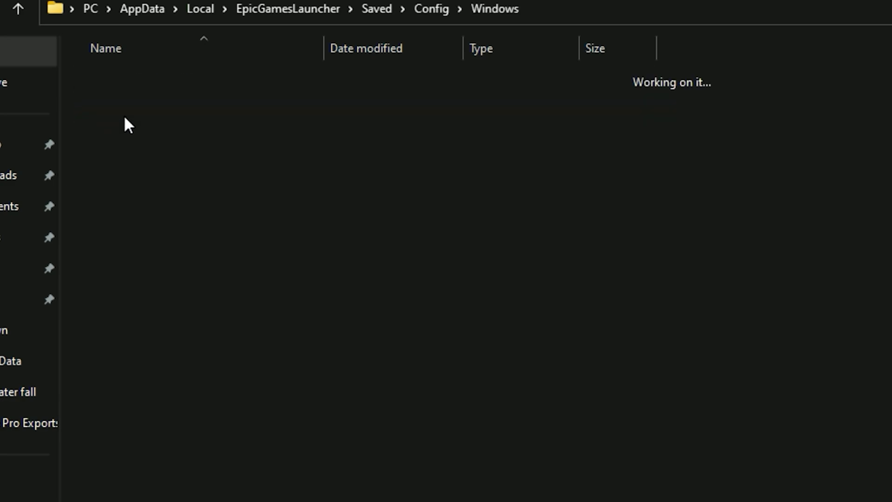
click(149, 172)
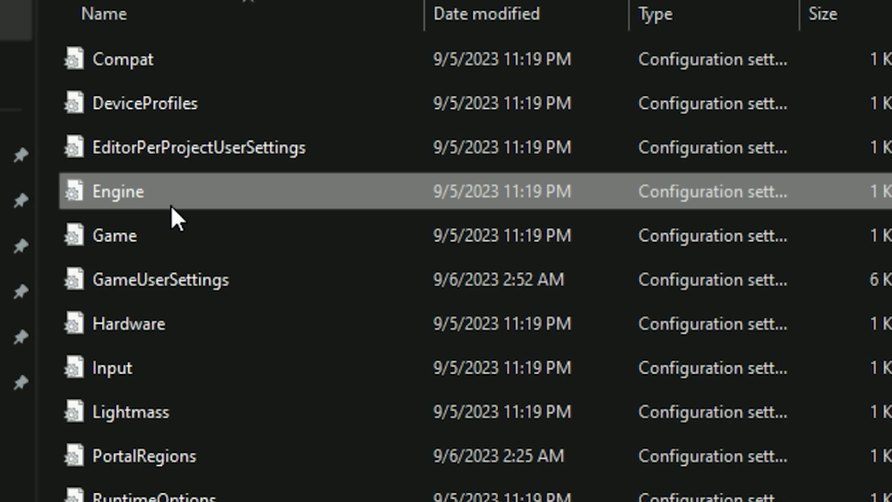
double_click(171, 206)
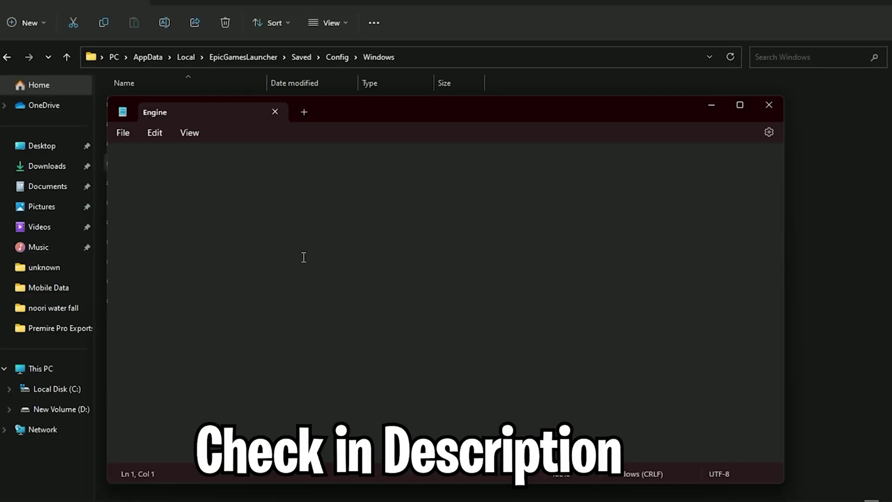
Add four [HTTP] timeouts of 10 and [Portal.BuildPatch] ChunkDownloads=3, ChunkRetries=20, RetryTime=0.5 to the Engine file, save it and close it.
text([HTTP] HttpTimeout=10 HttpConnectionTimeout=10 HttpReceiveTimeout=10 HttpSendTimeout=10  [Portal.BuildPatch] ChunkDownloads=3 ChunkRetries=20 RetryTime=0.5)
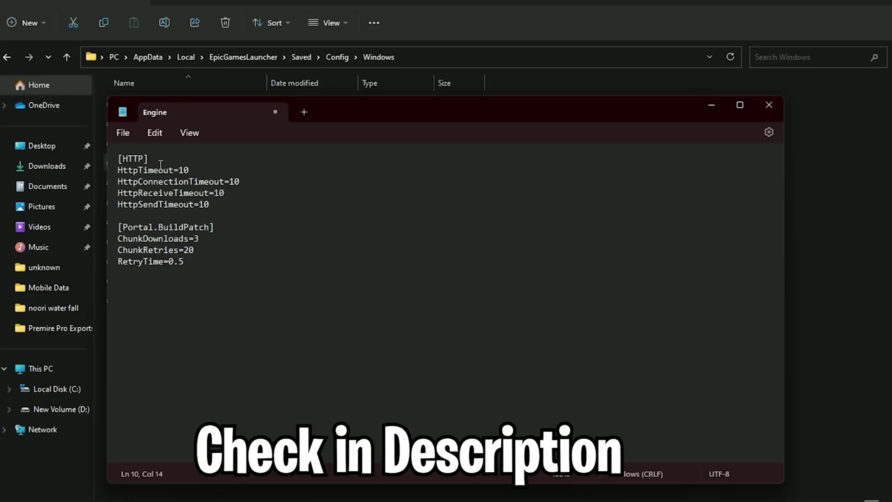
drag(366, 113, 494, 113)
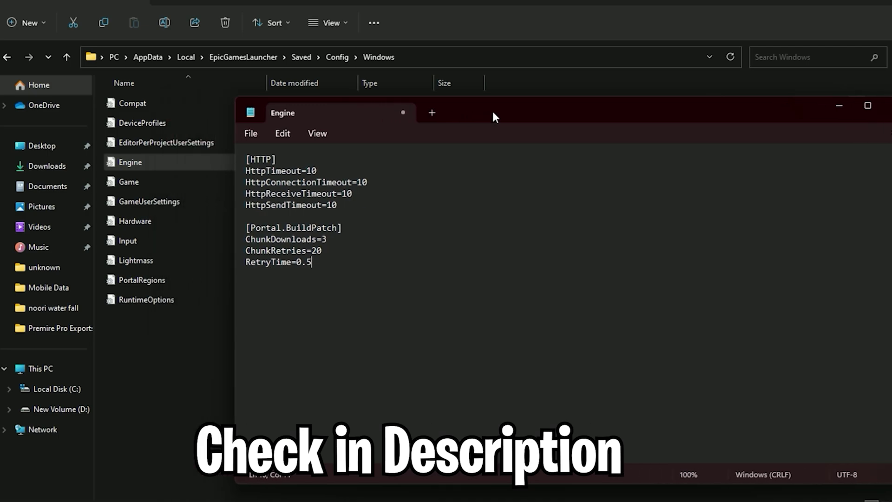
click(252, 135)
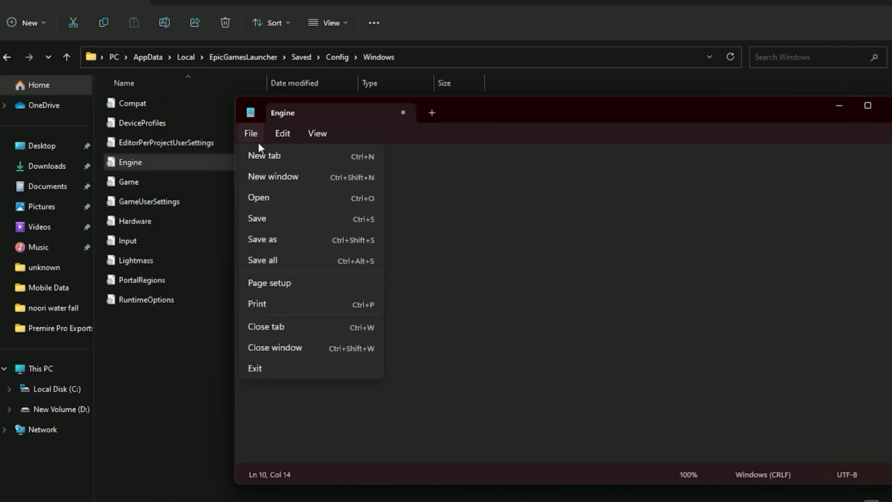
click(257, 219)
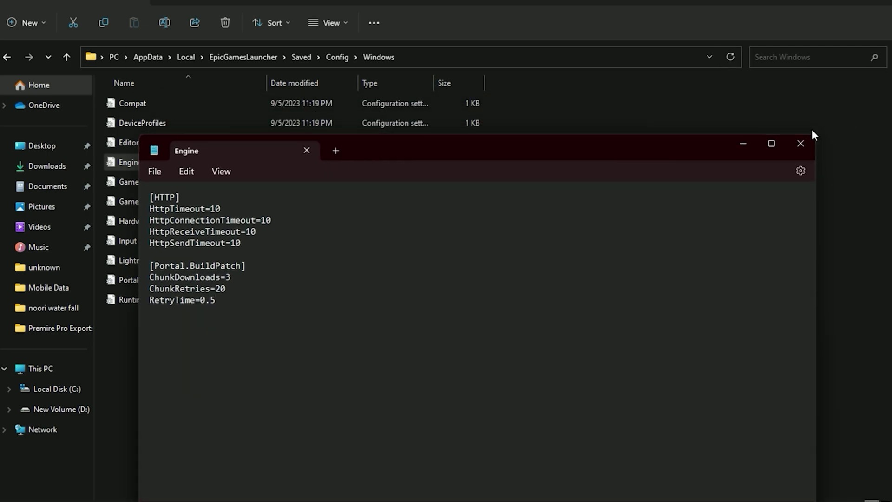
click(802, 147)
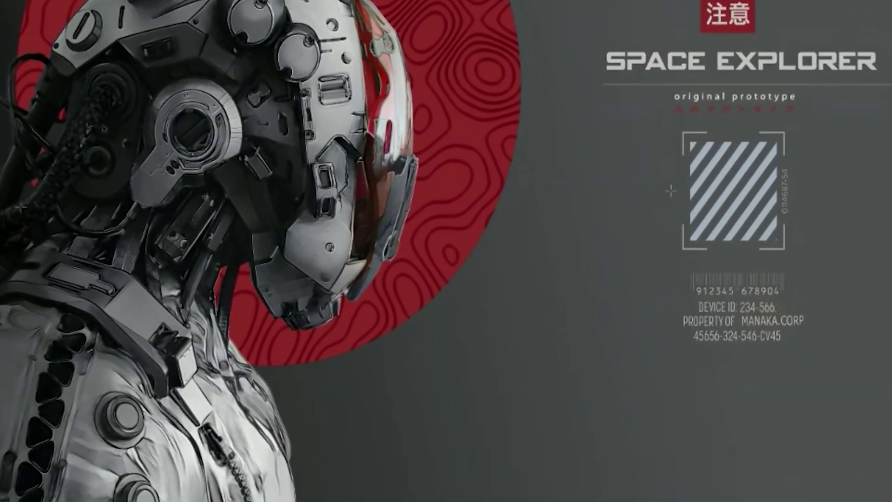
Set the priority of the EpicGamesLauncher.exe process to High in Task Manager, confirm the change and close Task Manager.
right_click(669, 497)
click(633, 443)
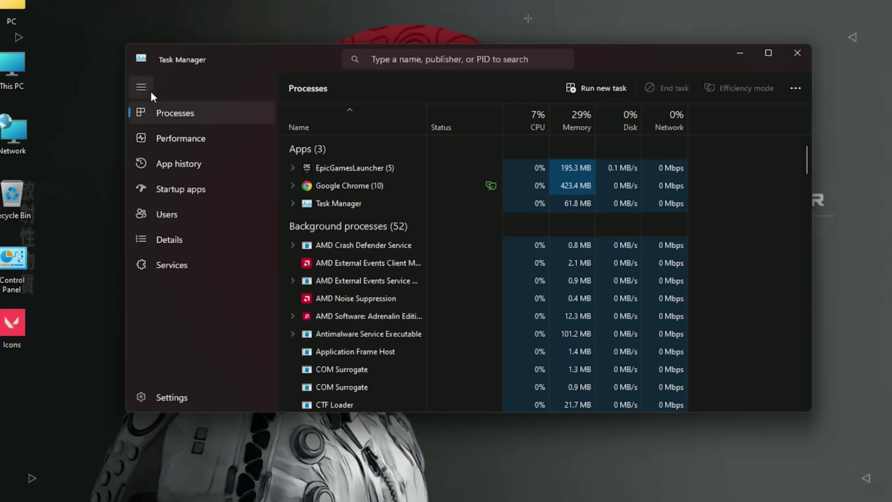
click(159, 240)
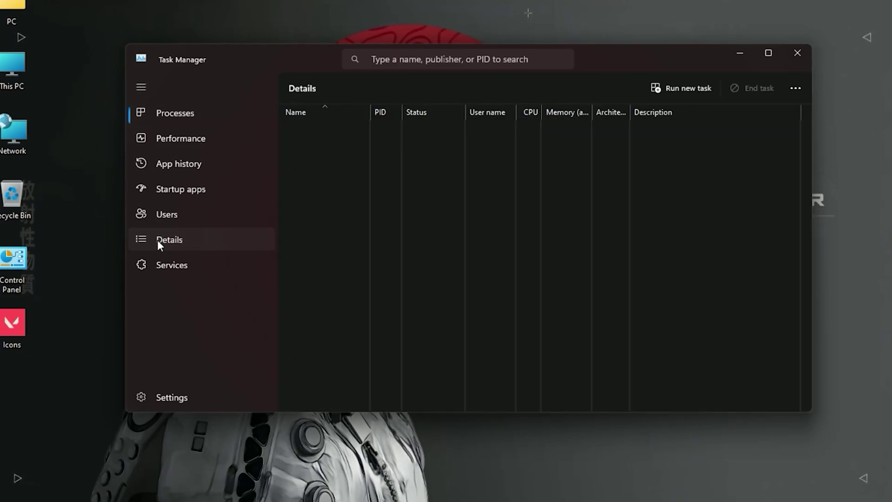
scroll(330, 199, down, 5)
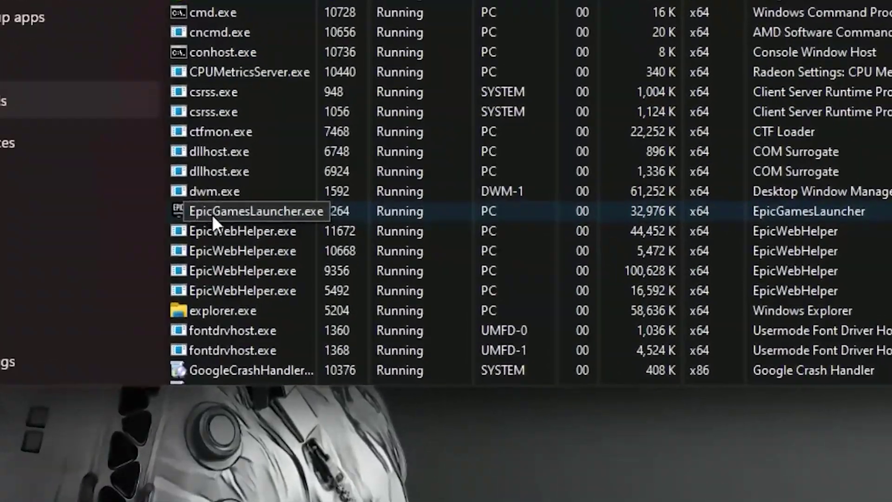
right_click(254, 252)
mouse_move(276, 325)
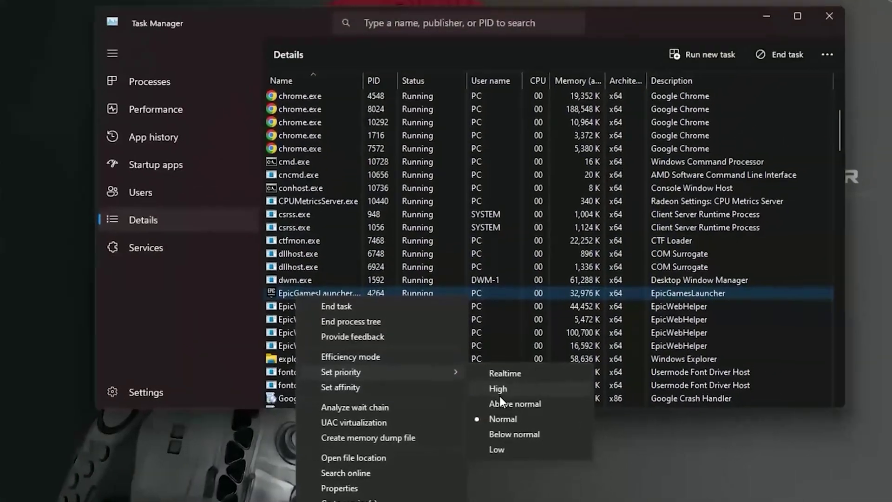
click(535, 372)
click(487, 279)
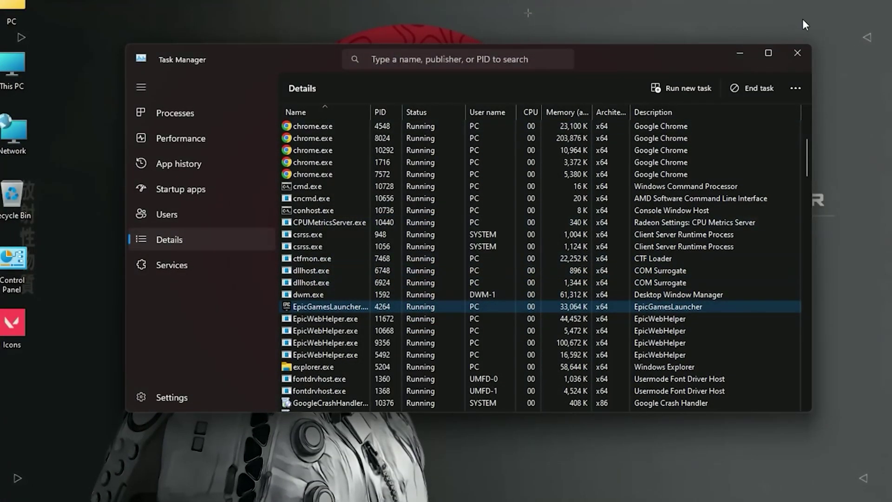
click(796, 54)
Open the Fortnite graphics profile in AMD Software: Adrenalin Edition.
right_click(391, 108)
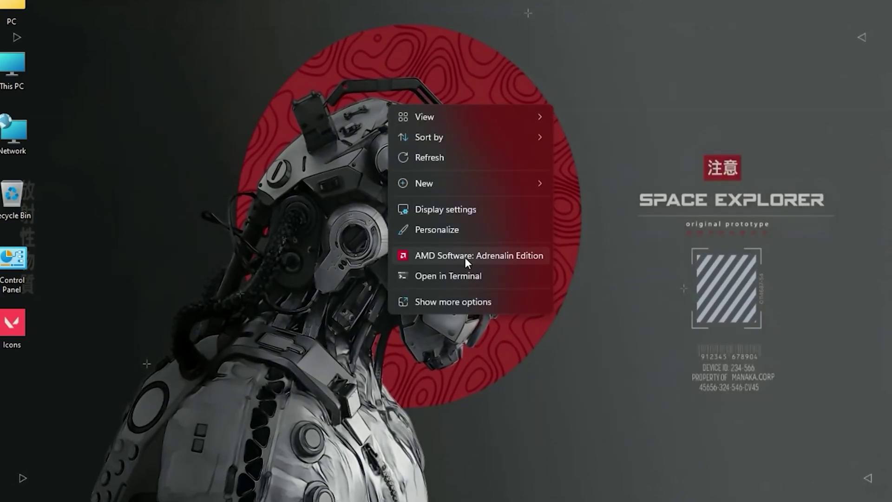
click(493, 255)
click(232, 61)
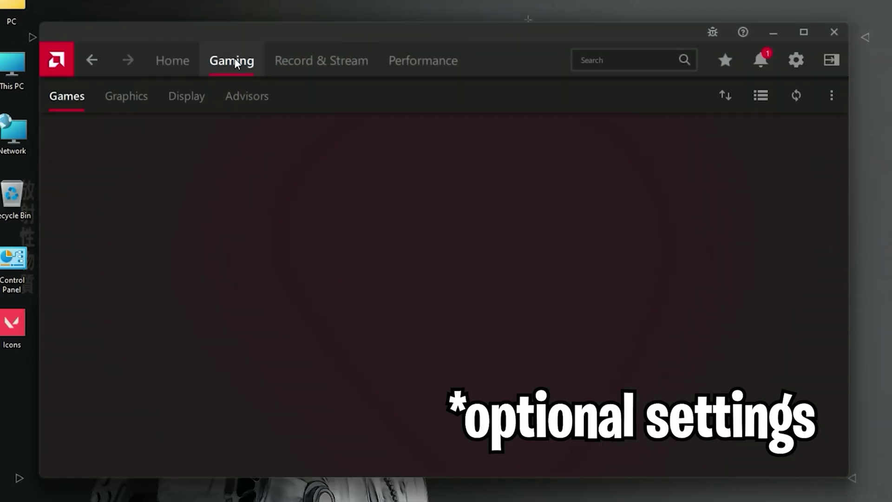
click(526, 312)
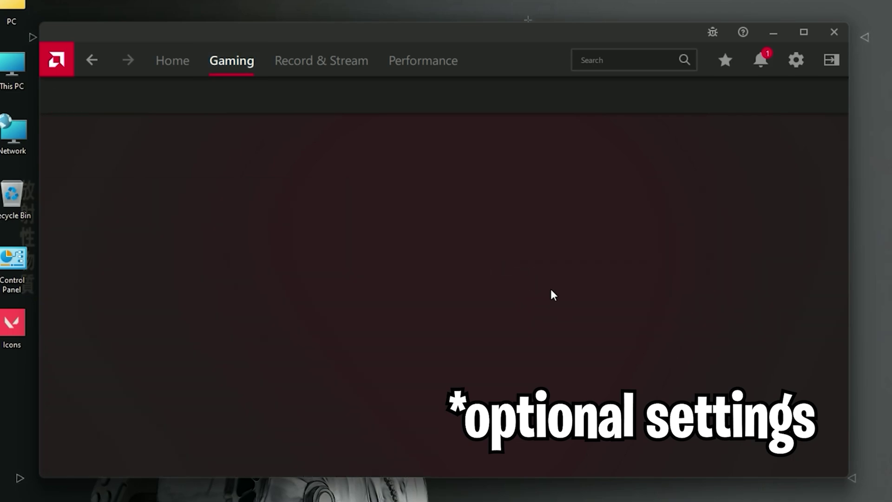
Set Wait for Vertical Refresh to Always off in the Fortnite profile.
scroll(338, 334, down, 15)
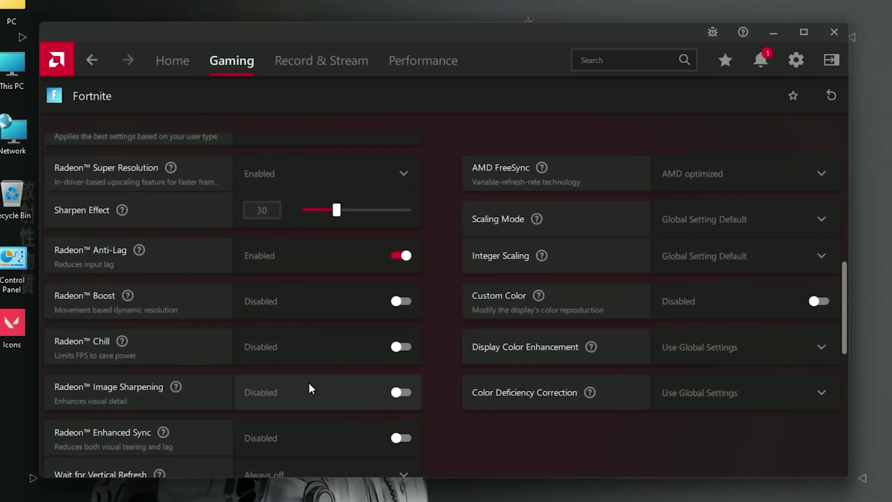
click(298, 195)
click(289, 225)
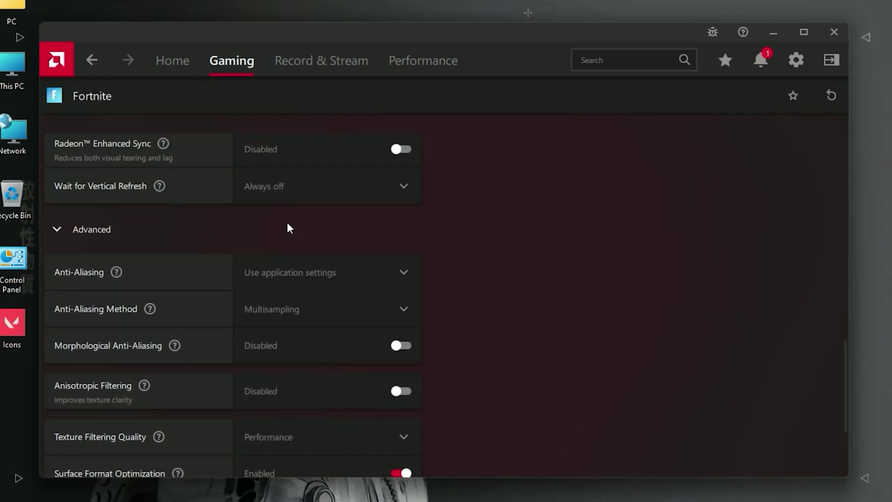
click(314, 197)
click(321, 197)
Set Anti-Aliasing to Use application settings and the Anti-Aliasing Method to Multisampling in the advanced Fortnite graphics settings.
click(299, 277)
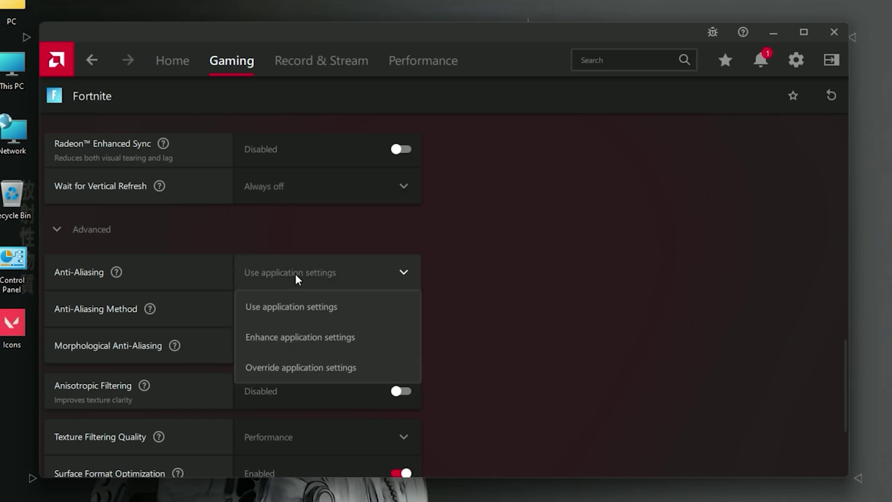
click(297, 307)
click(275, 315)
click(279, 343)
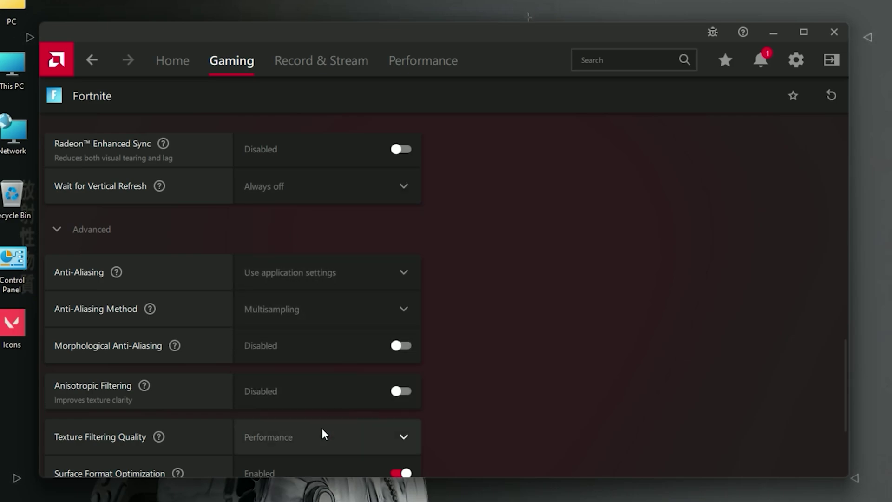
Set Texture Filtering Quality to Performance in the advanced Fortnite graphics settings.
click(312, 436)
click(254, 462)
scroll(330, 395, down, 1)
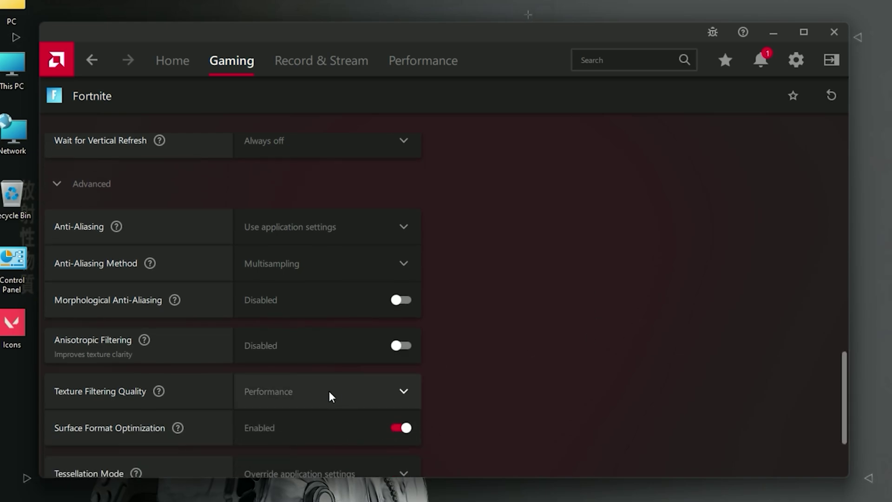
click(331, 394)
click(270, 462)
Set Tessellation Mode to Override application settings and choose the Maximum Tessellation Level for Fortnite.
scroll(323, 392, down, 3)
click(333, 361)
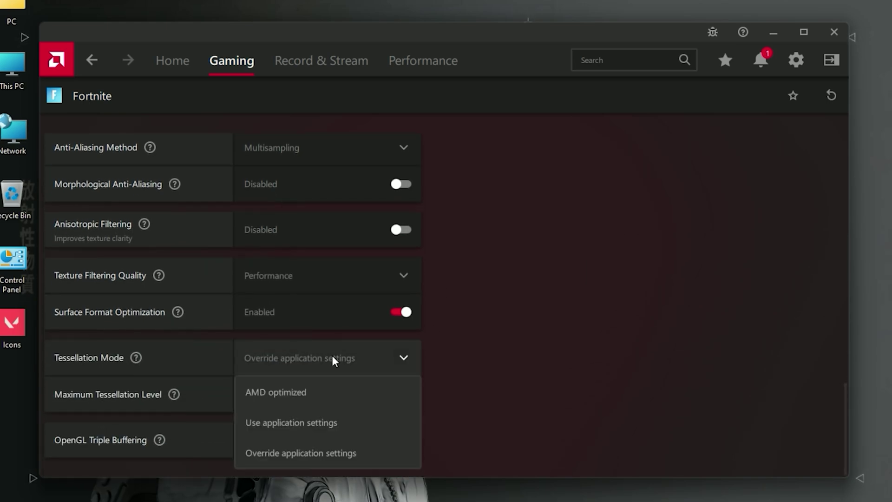
click(548, 425)
click(324, 393)
click(267, 281)
click(289, 359)
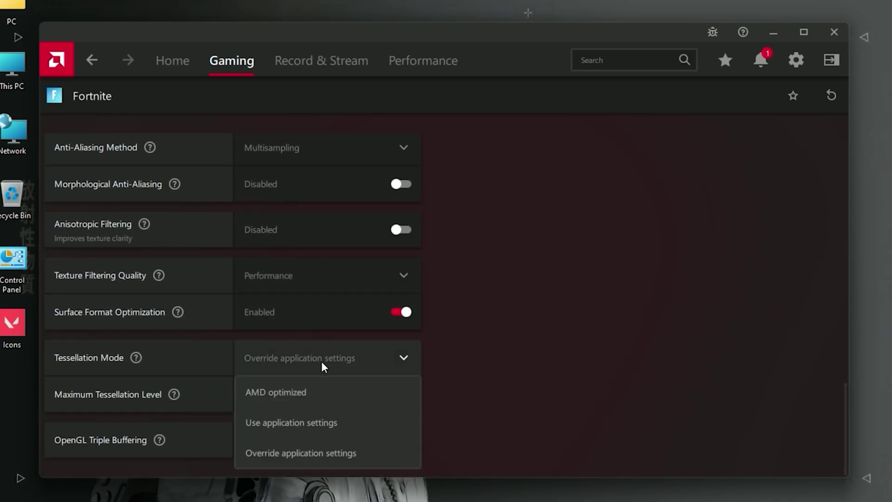
click(253, 456)
click(253, 394)
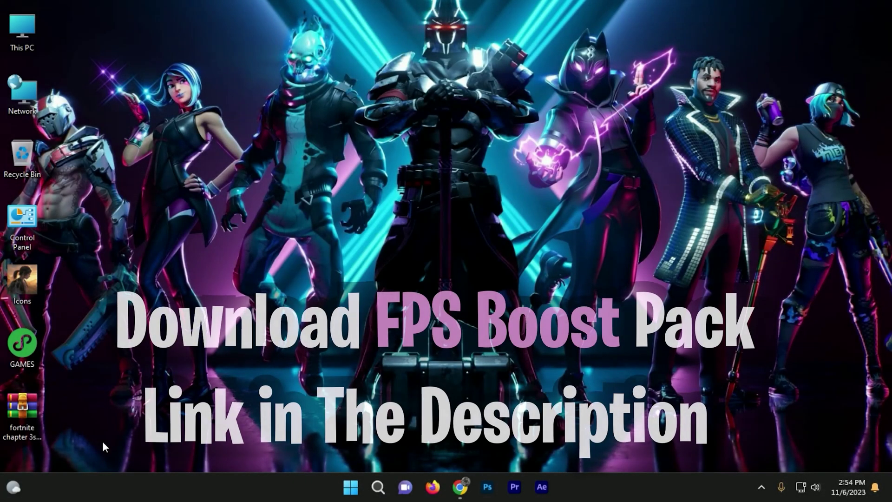
Move the fortnite chapter 3season 1 texture fixed by ontrend archive to an empty spot on the desktop, away from the other icons.
drag(24, 417, 603, 168)
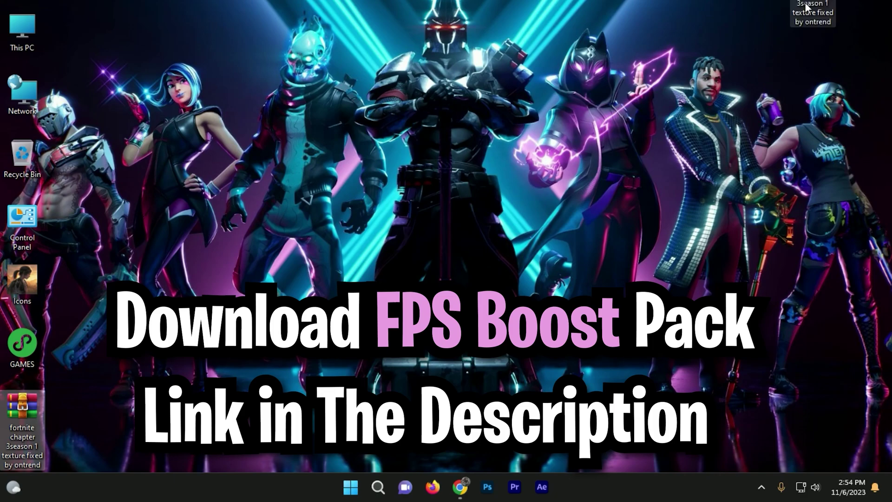
drag(808, 6, 807, 6)
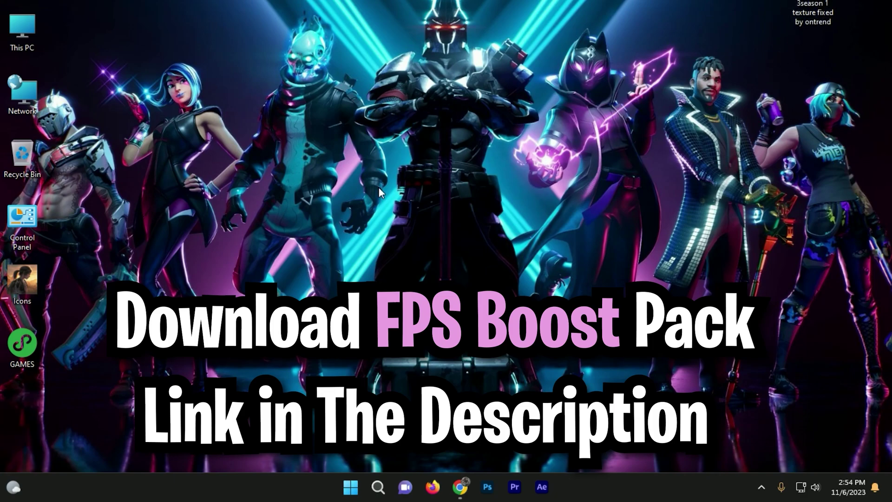
Create a system restore point described as FPS BOOST with Local Disk (C:) selected, and close System Properties.
click(385, 488)
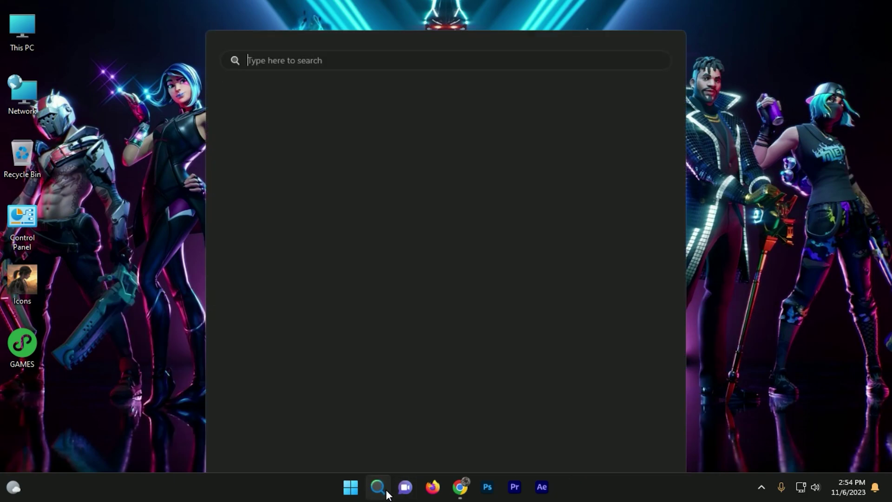
text(CREAT)
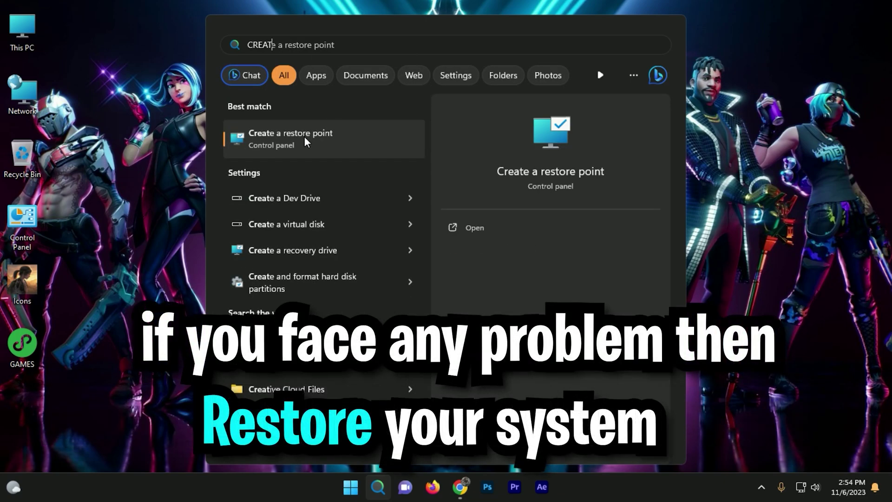
click(305, 138)
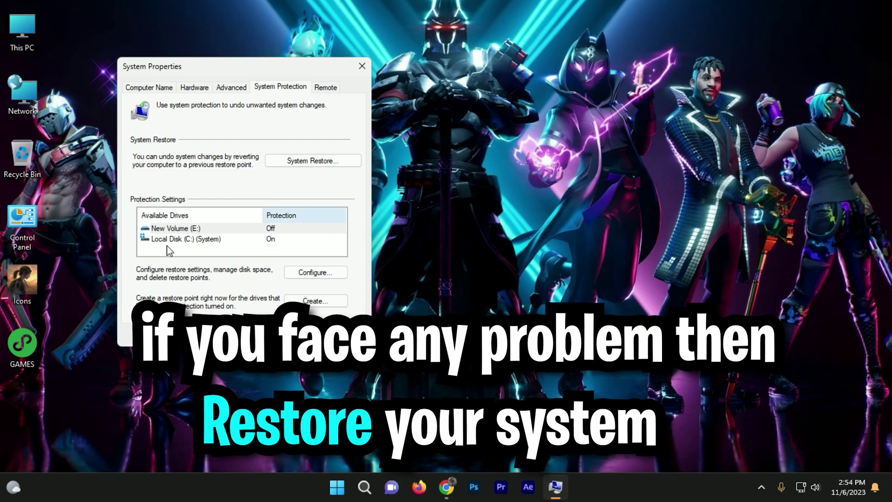
click(199, 241)
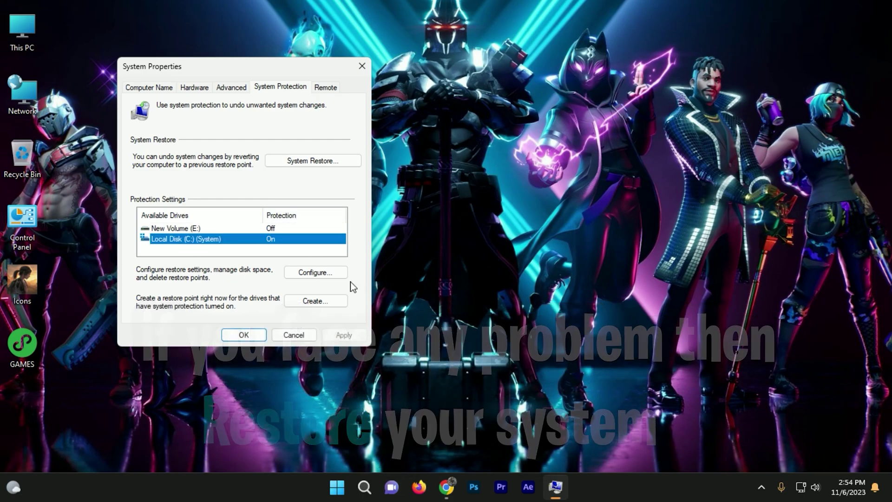
click(298, 302)
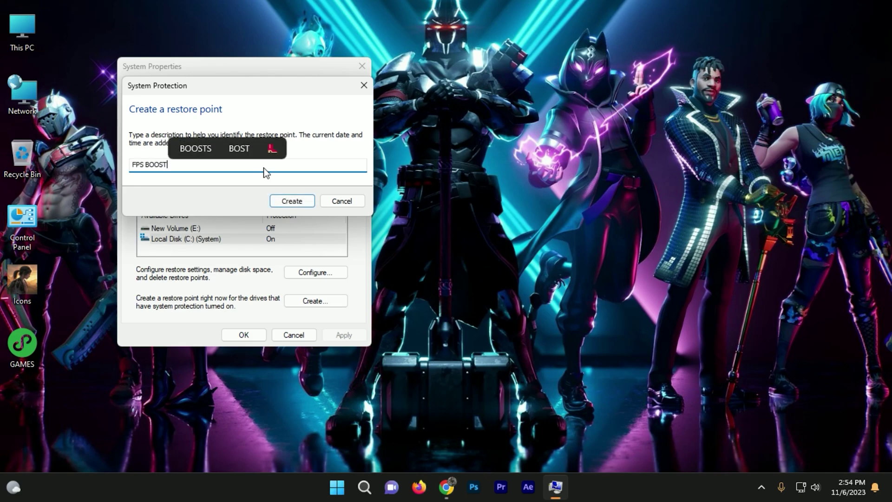
click(293, 202)
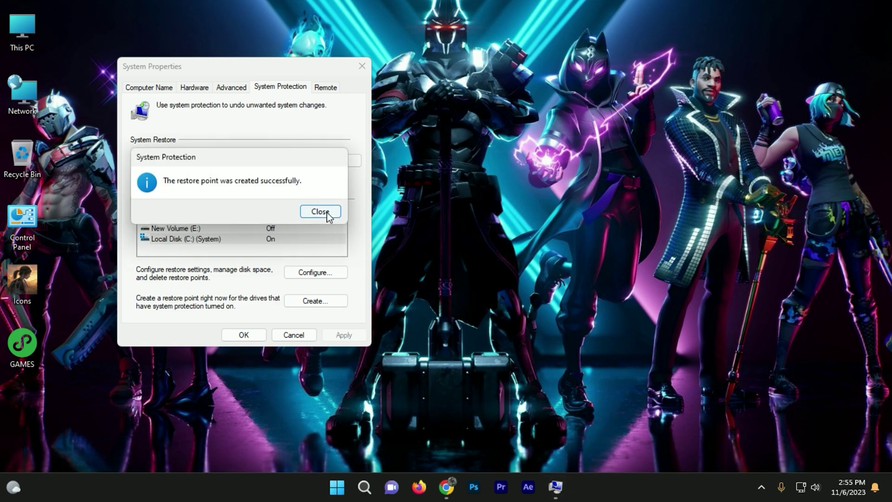
click(320, 211)
click(245, 335)
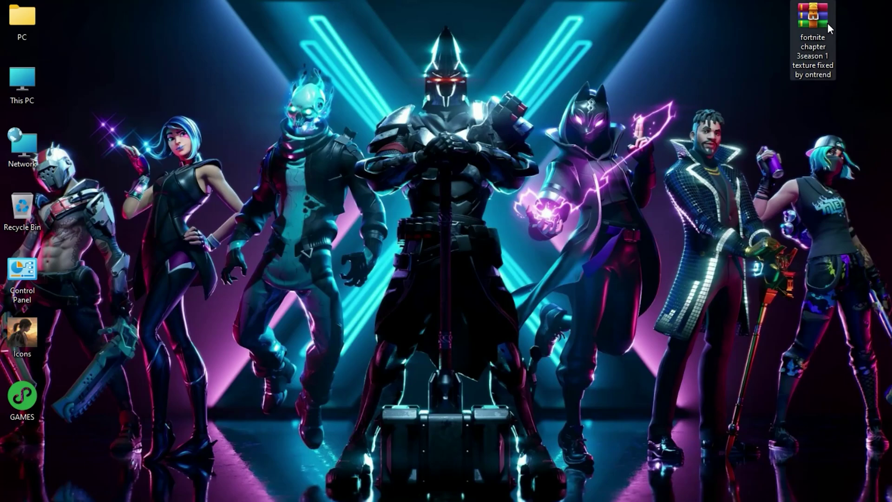
Extract the folder from the fortnite chapter 3season 1 texture fixed by ontrend archive to the desktop and close the archive.
double_click(828, 24)
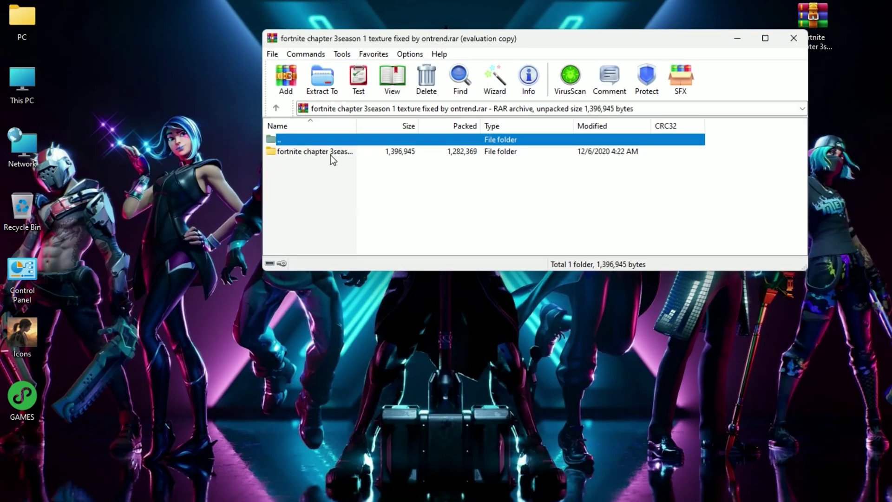
click(630, 99)
drag(376, 154, 359, 158)
drag(245, 227, 254, 224)
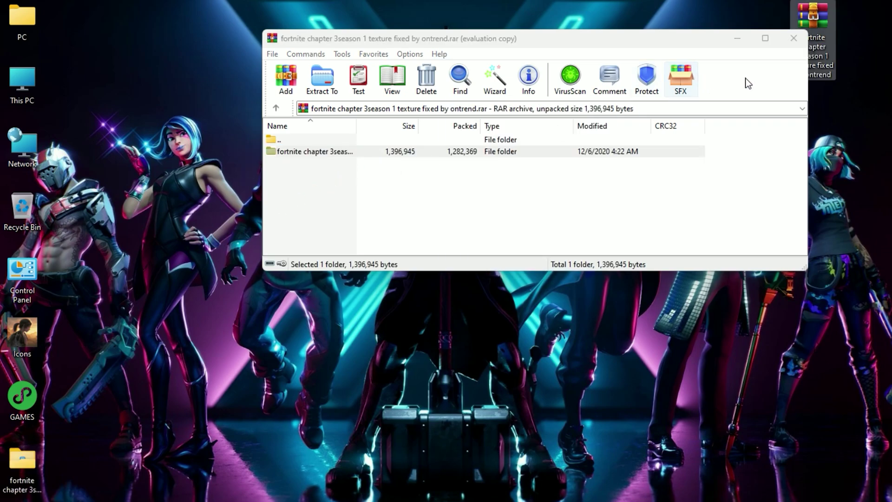
click(793, 42)
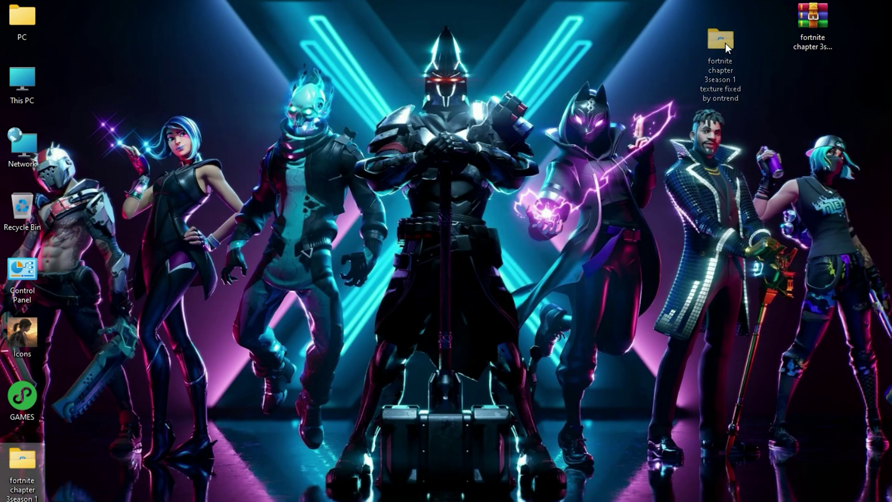
Run the Mem Reduct installer from the extracted pack's Fortnite Ram Optimization folder and allow it to make changes.
double_click(775, 17)
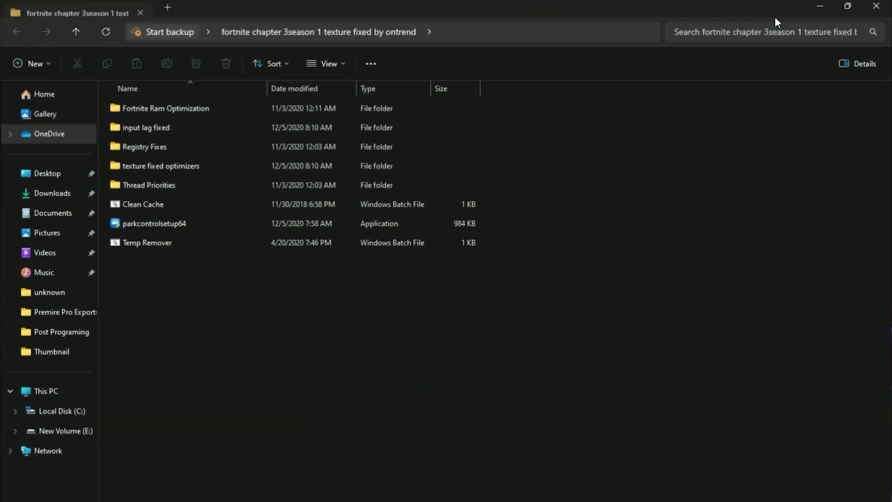
drag(417, 20, 445, 102)
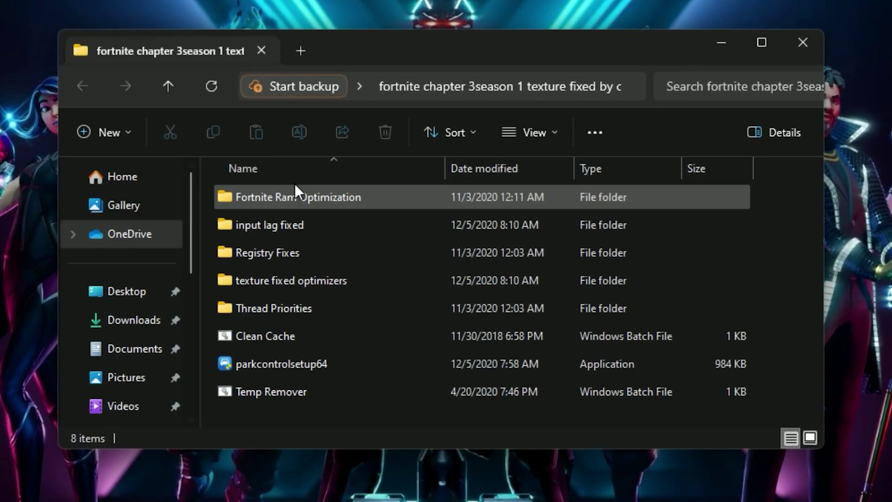
double_click(291, 194)
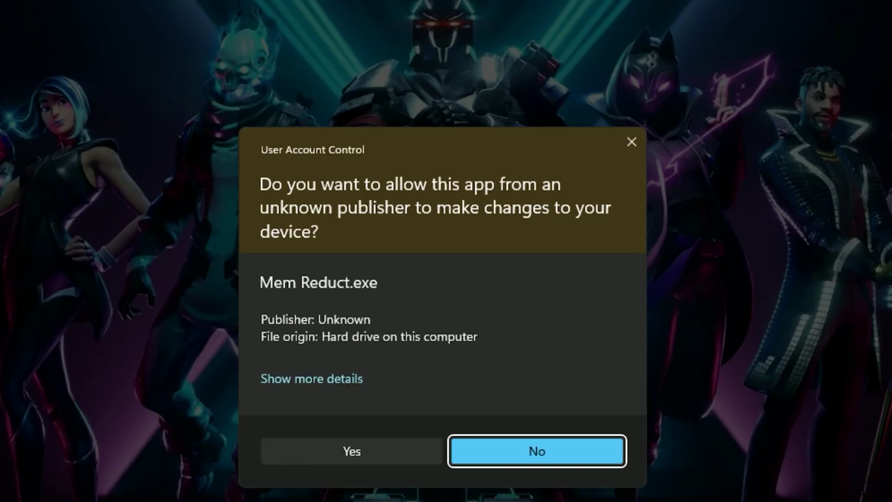
click(350, 450)
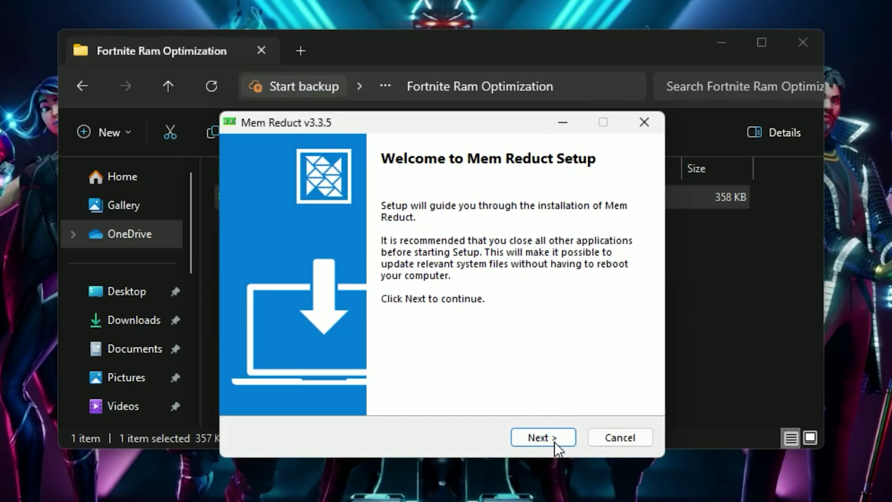
Install Mem Reduct v3.3.5 in C:\Program Files\Mem Reduct and launch it when setup finishes.
click(554, 442)
click(554, 443)
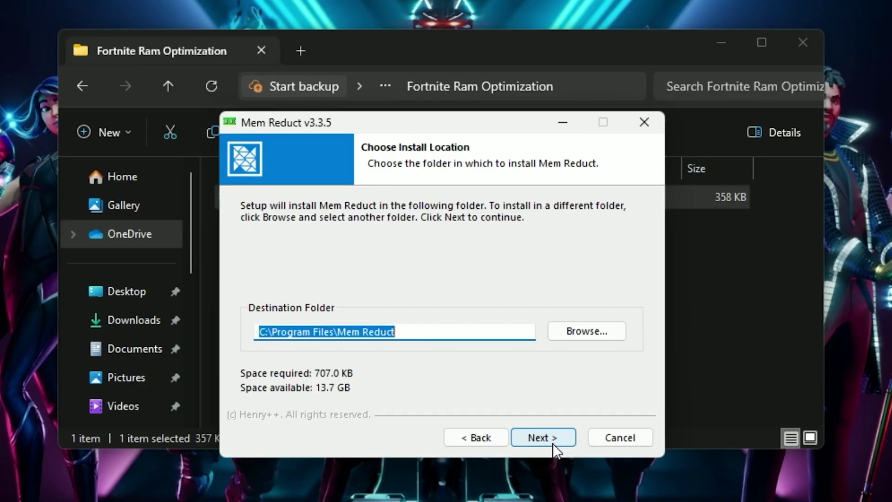
click(547, 436)
click(545, 438)
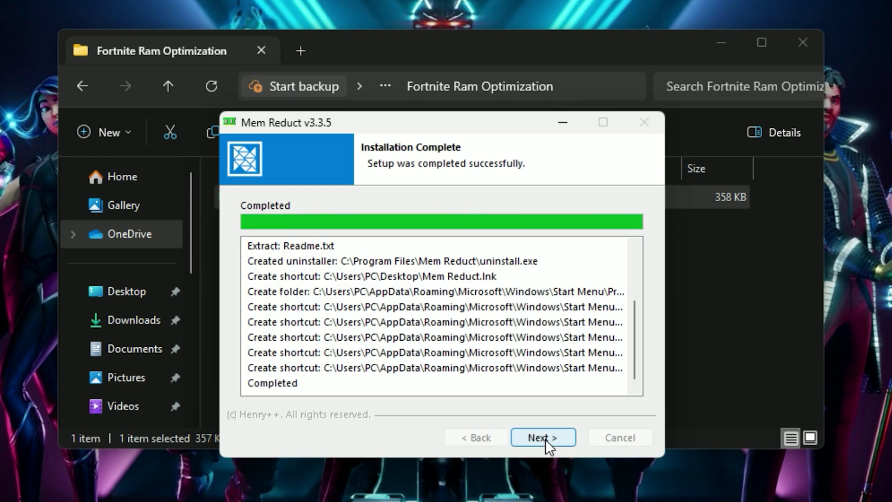
click(561, 444)
click(543, 438)
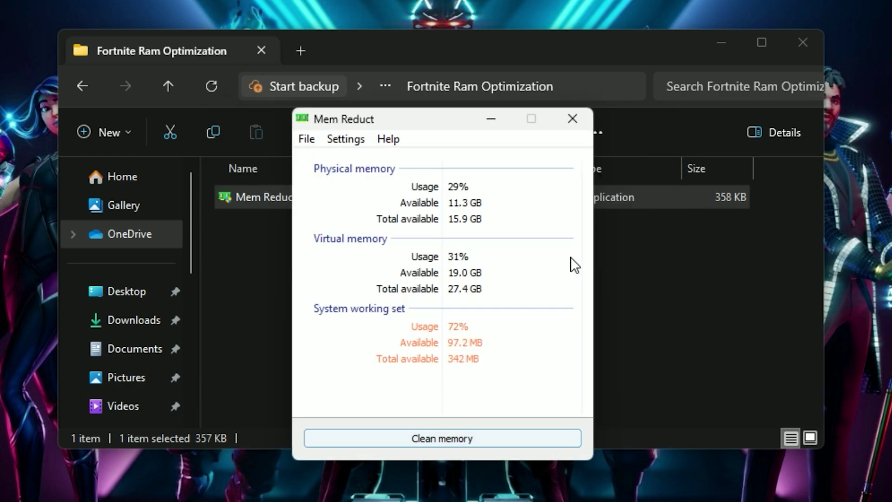
Clean the memory with Mem Reduct, confirm the cleaning and close the program.
click(445, 438)
click(498, 320)
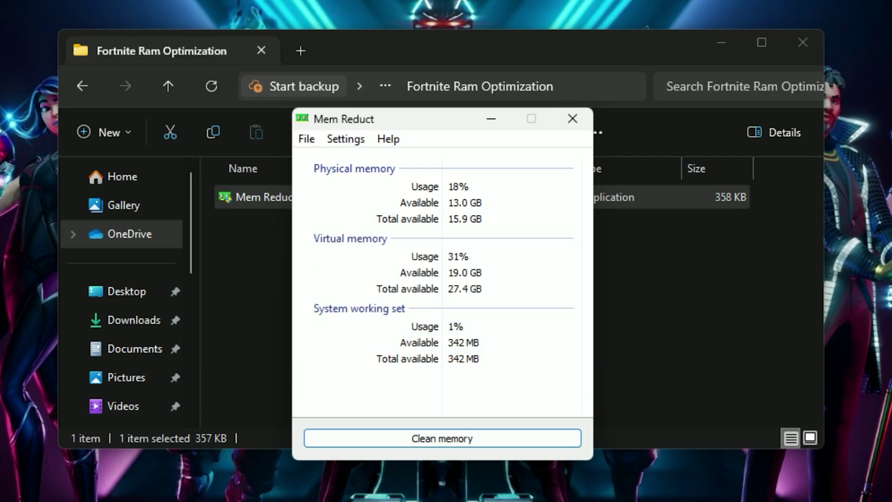
click(573, 118)
Run the Disable Win 10 Telemetry, Lower Input Delay and Lower Latency batch files from the pack's input lag fixed folder.
click(83, 86)
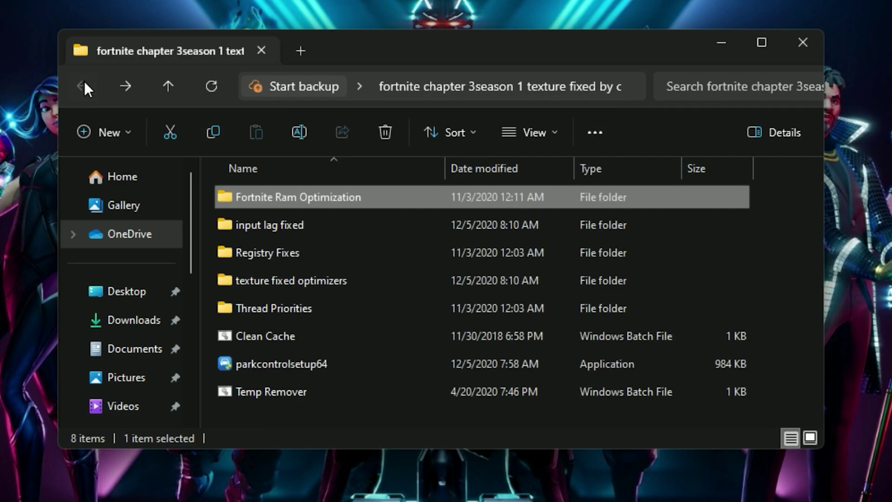
double_click(271, 235)
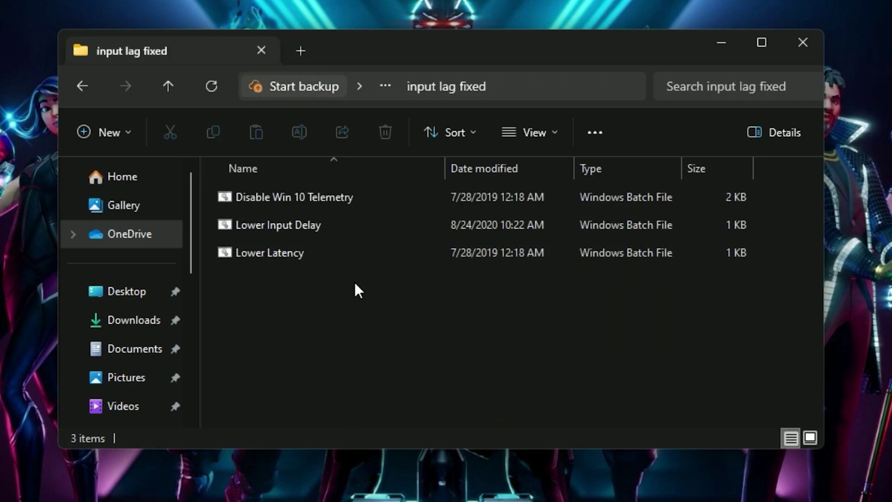
double_click(302, 204)
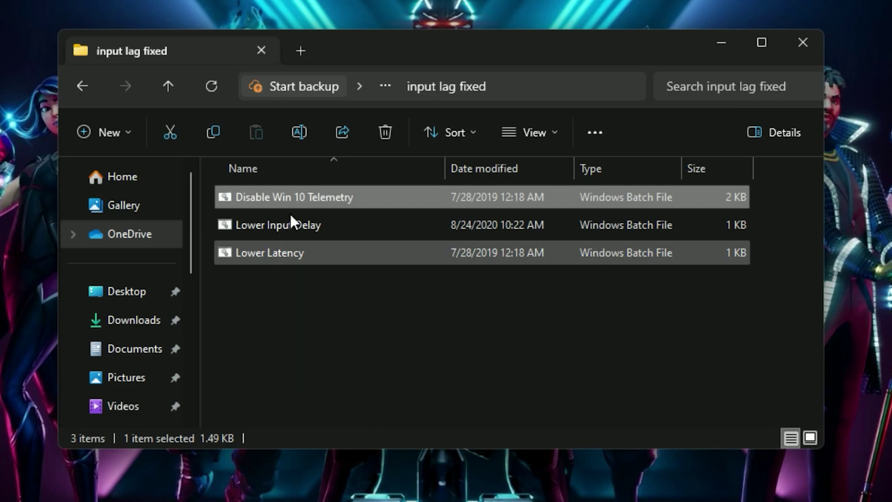
click(300, 225)
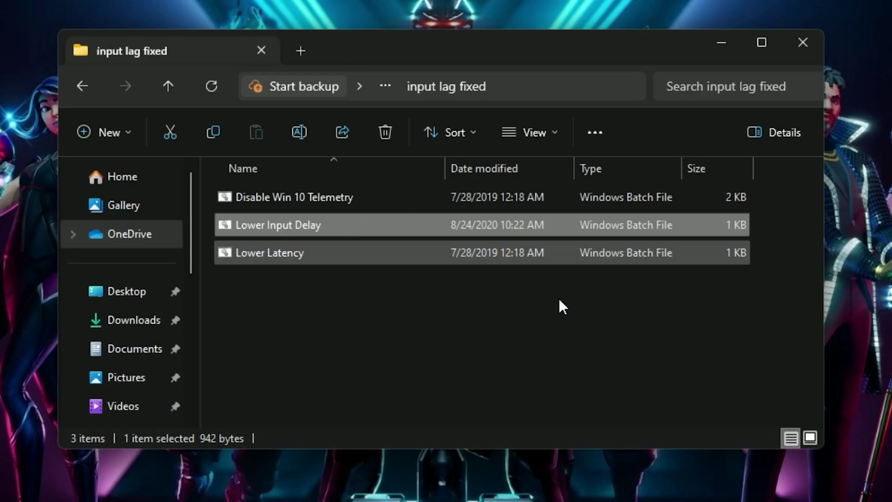
click(335, 256)
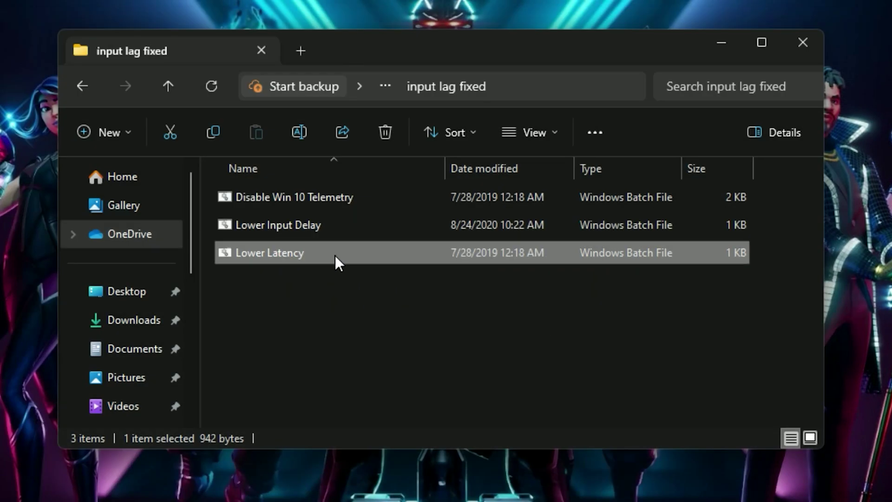
Add the Fortnite GPU Optimization entries from the Registry Fixes folder to the registry, allowing Registry Editor to make changes.
click(82, 87)
double_click(282, 252)
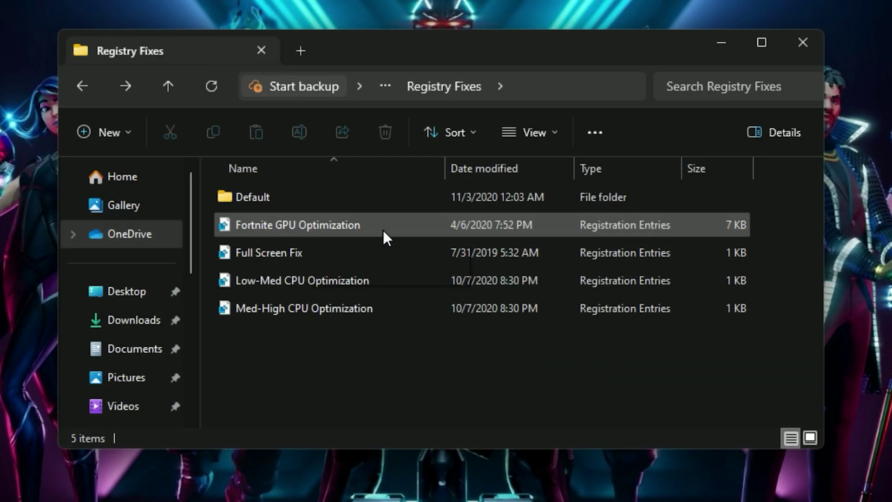
double_click(384, 231)
click(350, 436)
click(560, 316)
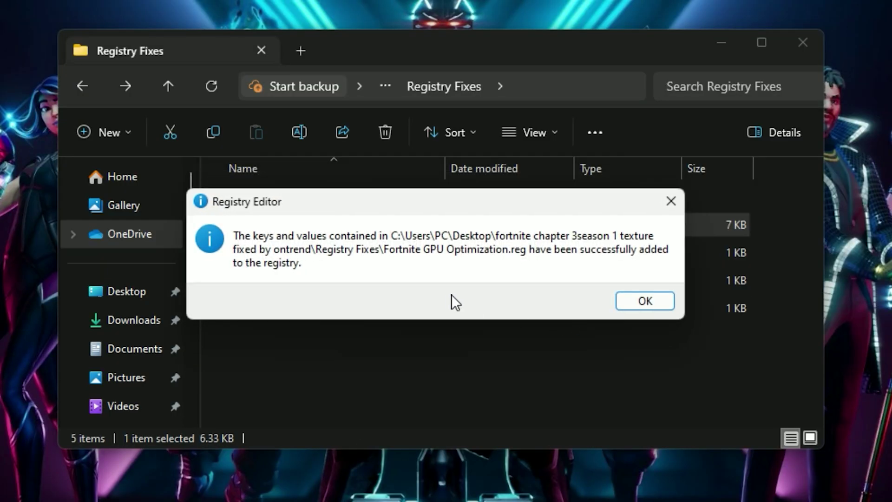
click(633, 303)
Add the Full Screen Fix and Low-Med CPU Optimization entries to the registry, approving the changes.
double_click(317, 248)
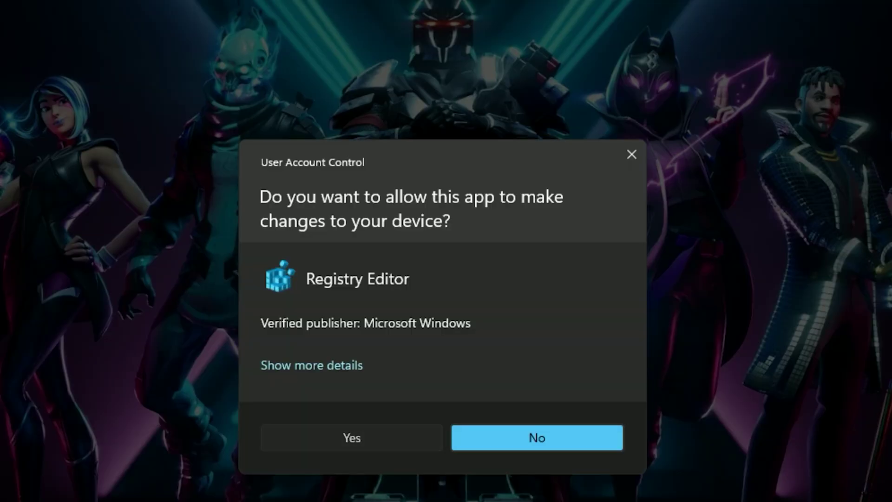
click(352, 438)
click(582, 322)
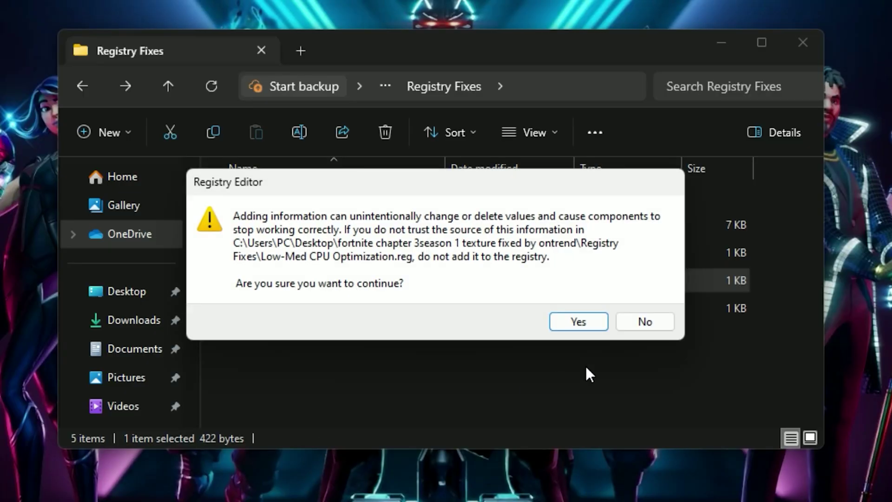
click(602, 318)
click(639, 300)
Add the Med-High CPU Optimization entries to the registry and confirm the import.
double_click(368, 309)
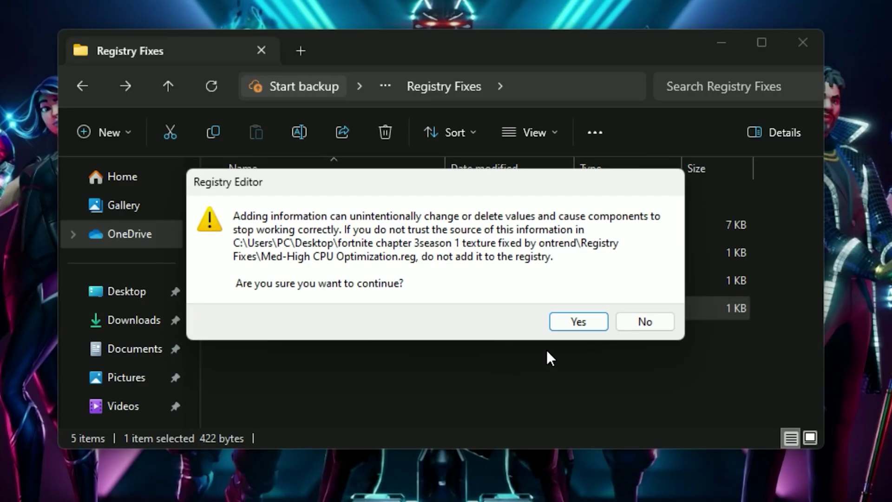
click(600, 320)
click(638, 298)
Run the Disable Hibernation script from the pack's texture fixed optimizers folder and close its console window.
click(86, 95)
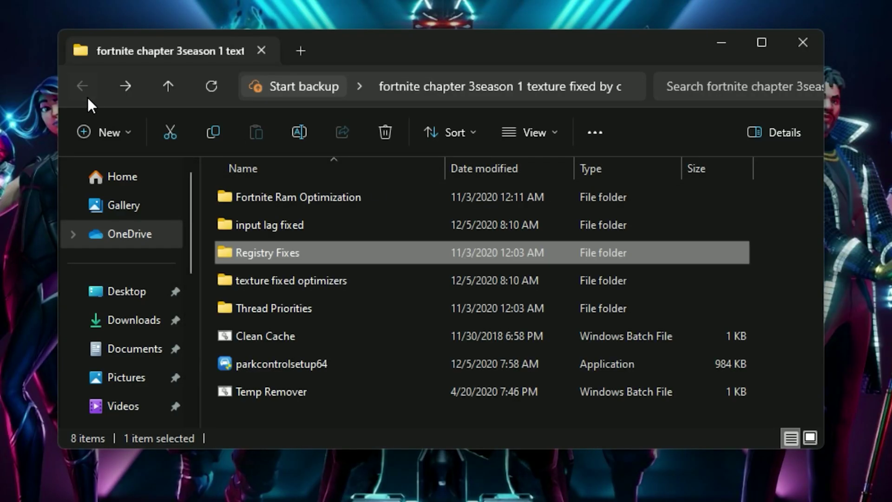
double_click(275, 281)
click(339, 198)
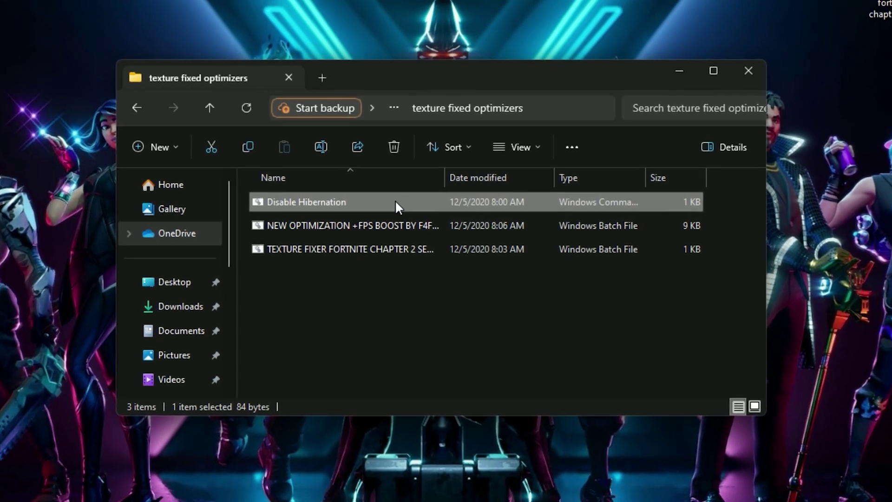
double_click(397, 205)
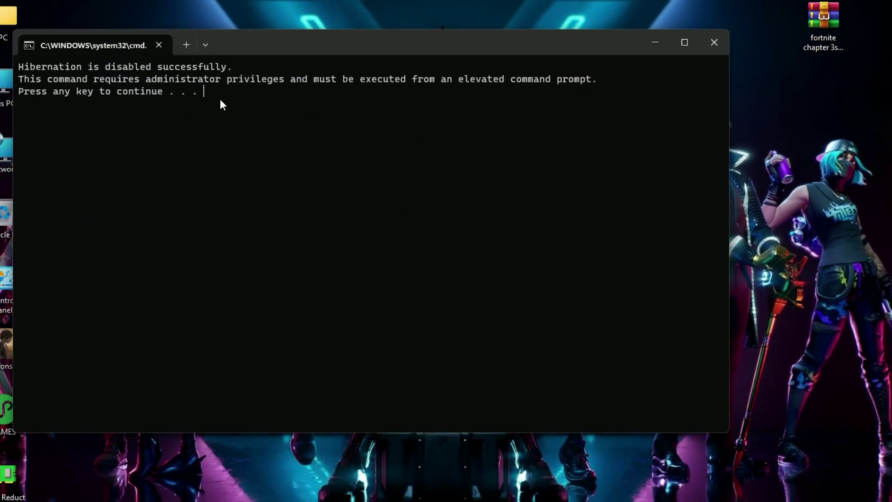
drag(219, 95, 18, 95)
click(715, 42)
Run the NEW OPTIMIZATION +FPS BOOST batch file and close its console window.
double_click(347, 230)
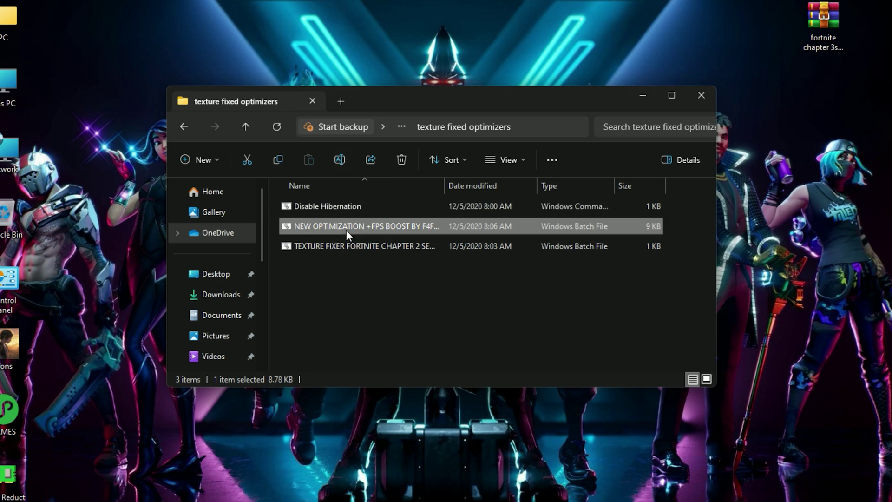
drag(253, 113, 68, 114)
click(748, 76)
Run the TEXTURE FIXER FORTNITE CHAPTER 2 batch file and close its console window.
double_click(350, 245)
drag(282, 489, 86, 489)
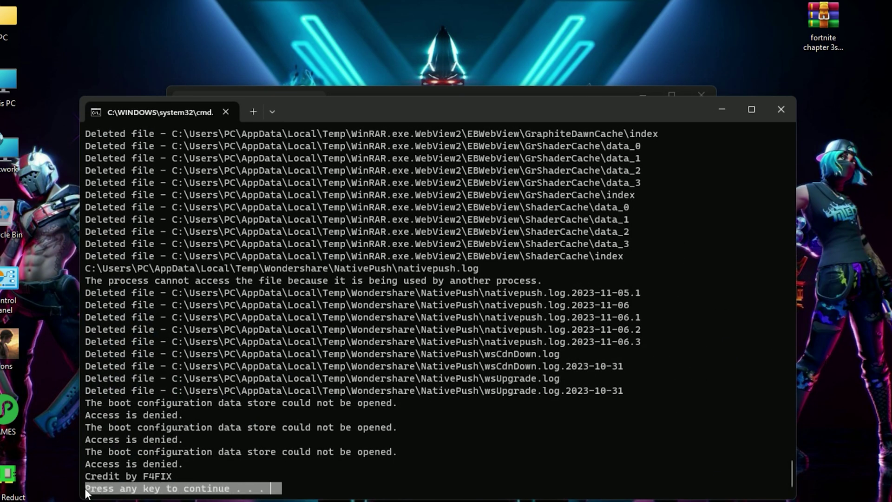
click(782, 109)
Add the AMD Thread Priority entries from the pack's Thread Priorities folder to the registry, allowing the changes.
click(245, 126)
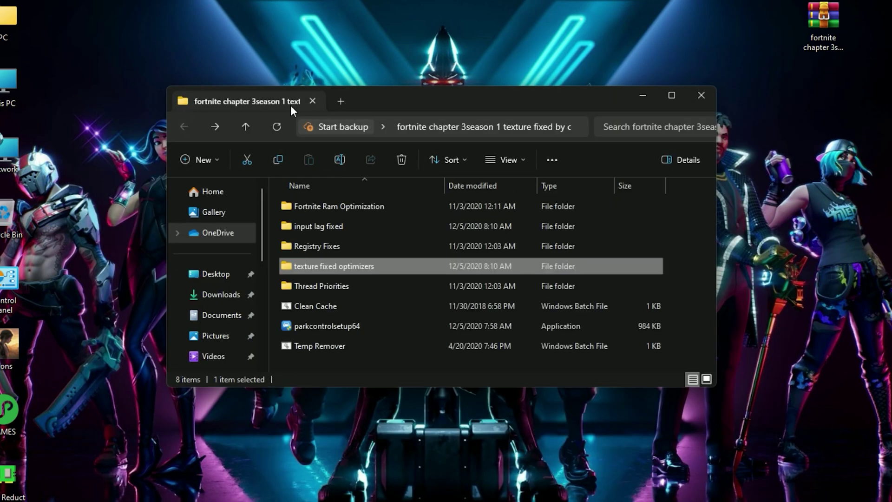
double_click(322, 288)
double_click(338, 228)
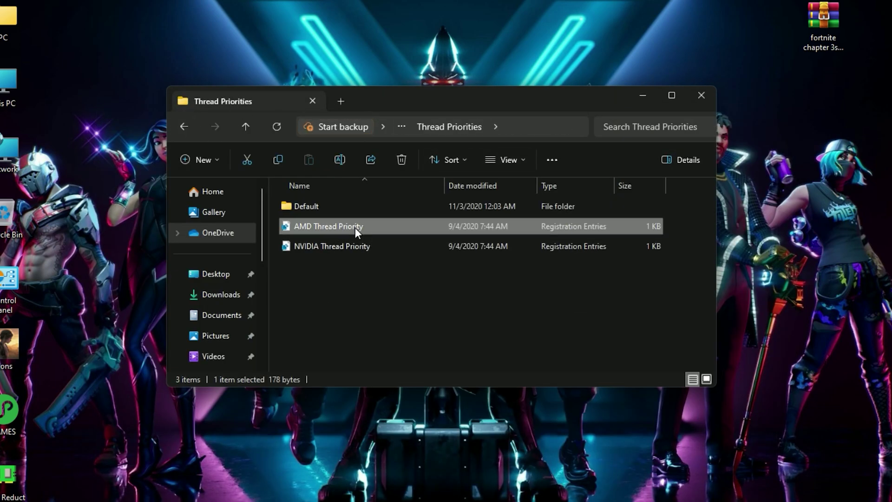
click(367, 376)
click(540, 298)
click(582, 279)
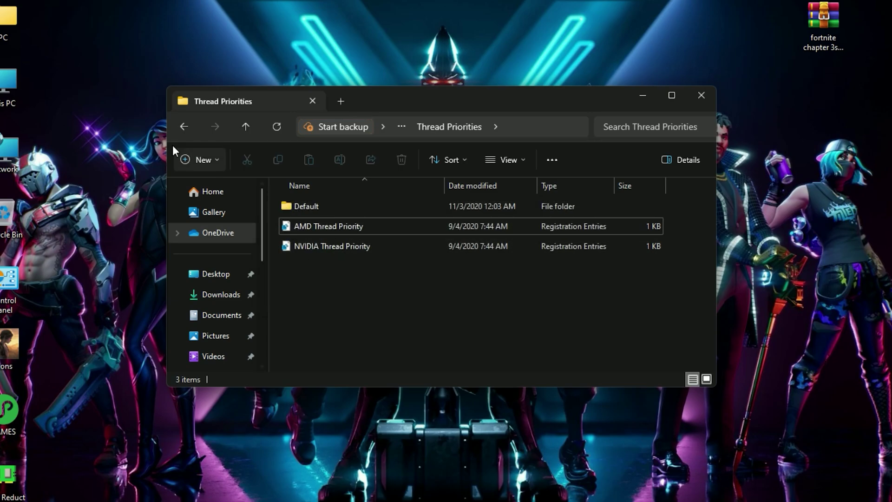
Run the Clean Cache batch file from the pack's main folder and close the folder window.
click(184, 126)
double_click(317, 304)
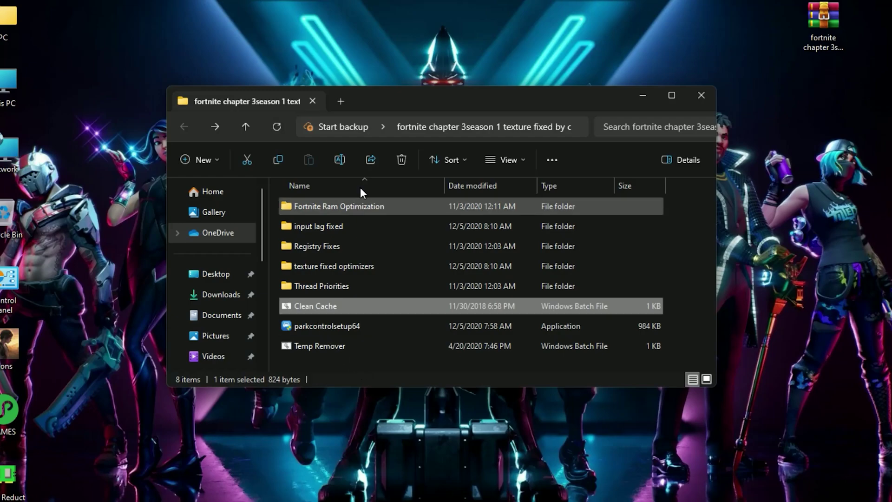
click(702, 96)
right_click(431, 114)
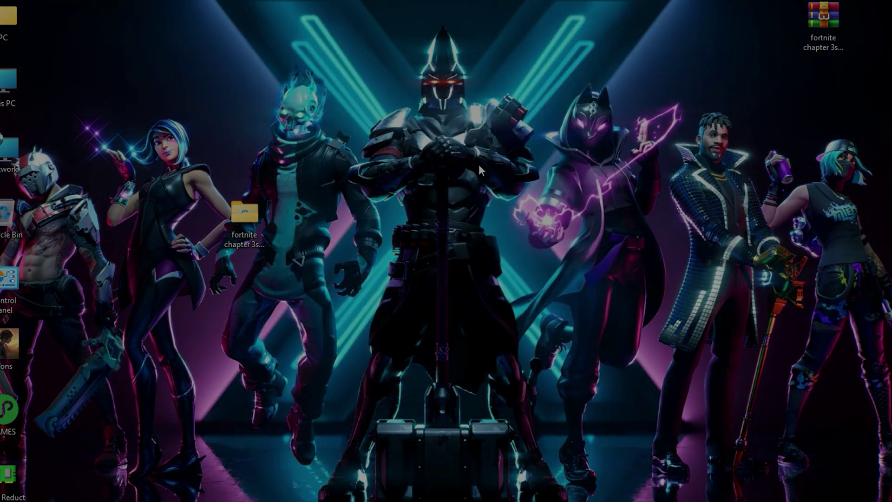